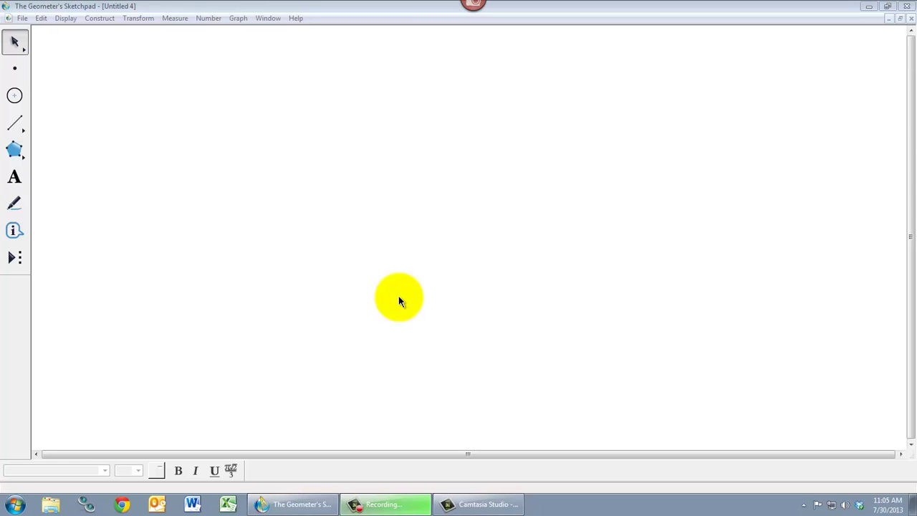
left_click(15, 123)
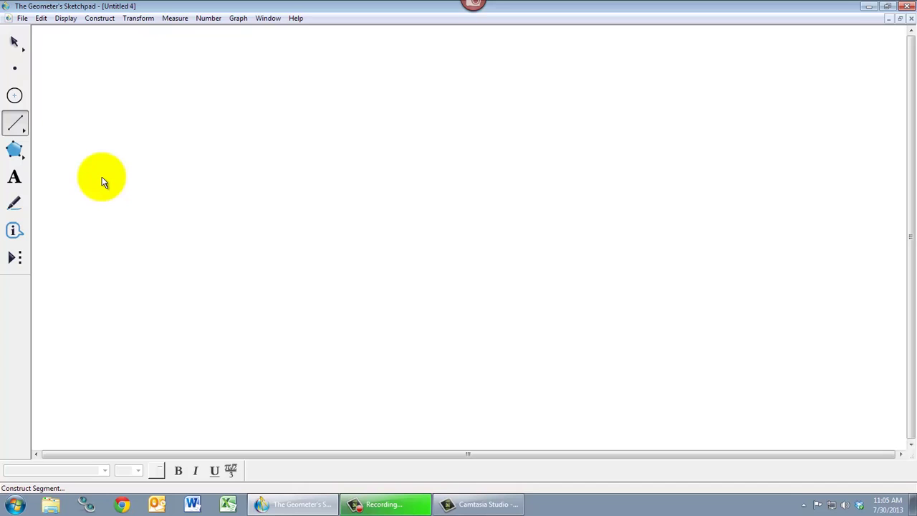
mouse_move(102, 178)
left_mouse_down()
mouse_move(170, 181)
mouse_move(167, 107)
mouse_move(100, 109)
mouse_move(101, 177)
left_mouse_up()
left_click(15, 41)
left_click(186, 80)
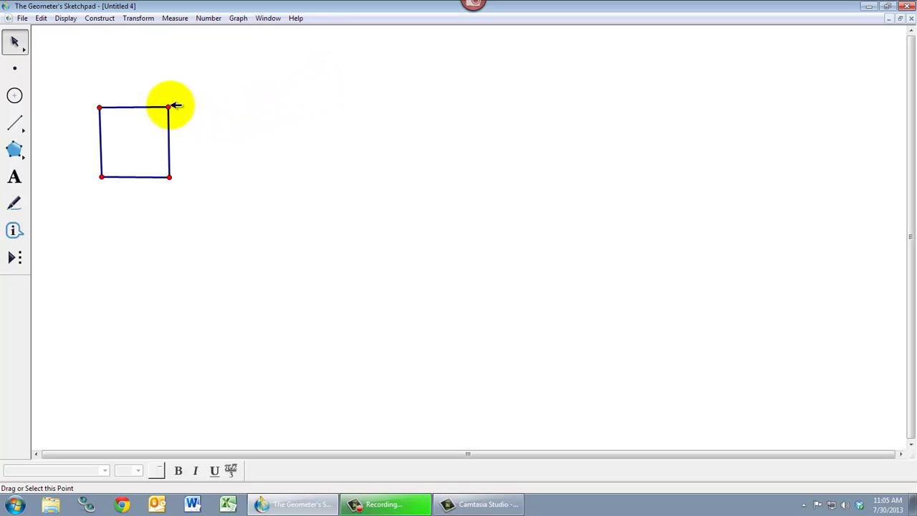
mouse_move(170, 106)
left_mouse_down()
mouse_move(252, 75)
mouse_move(179, 102)
mouse_move(258, 60)
mouse_move(167, 107)
left_mouse_up()
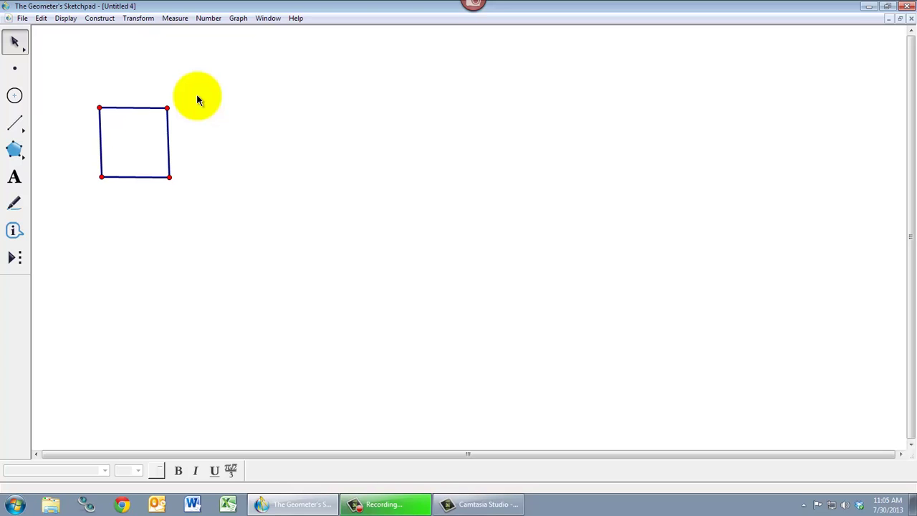
left_click_drag(72, 77, 223, 203)
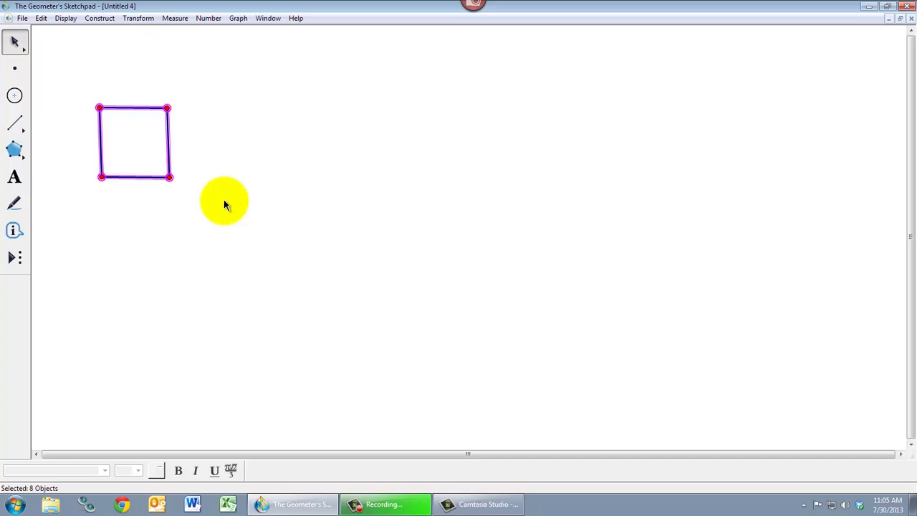
Delete the old square and draw one slanted segment as the square's first side.
key("Delete")
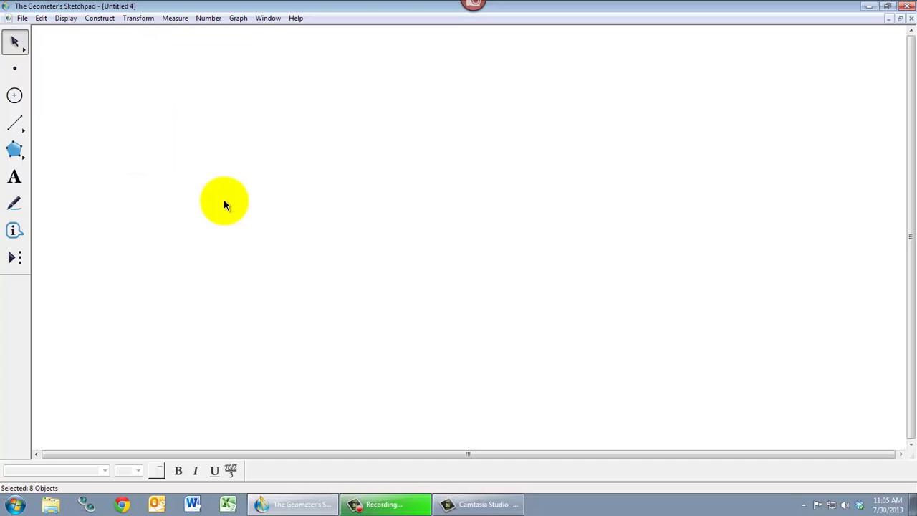
left_click(15, 122)
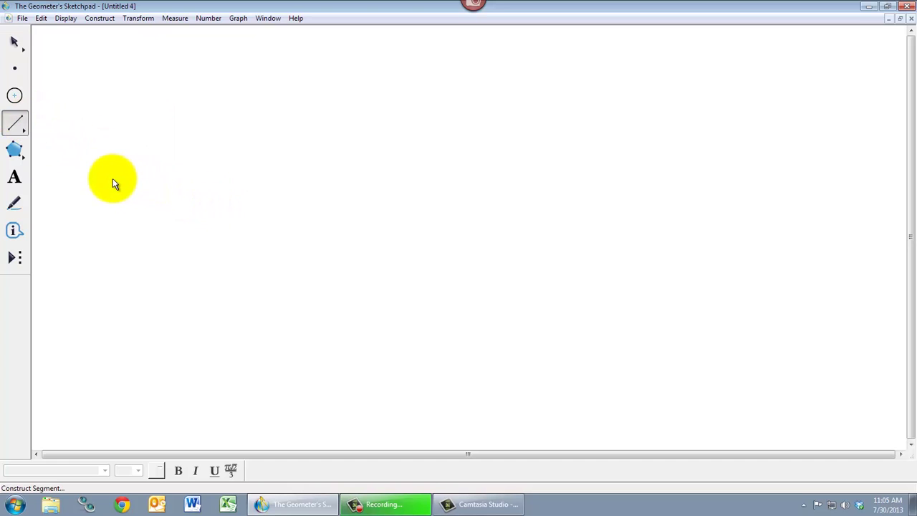
left_click_drag(113, 178, 198, 204)
left_click(15, 41)
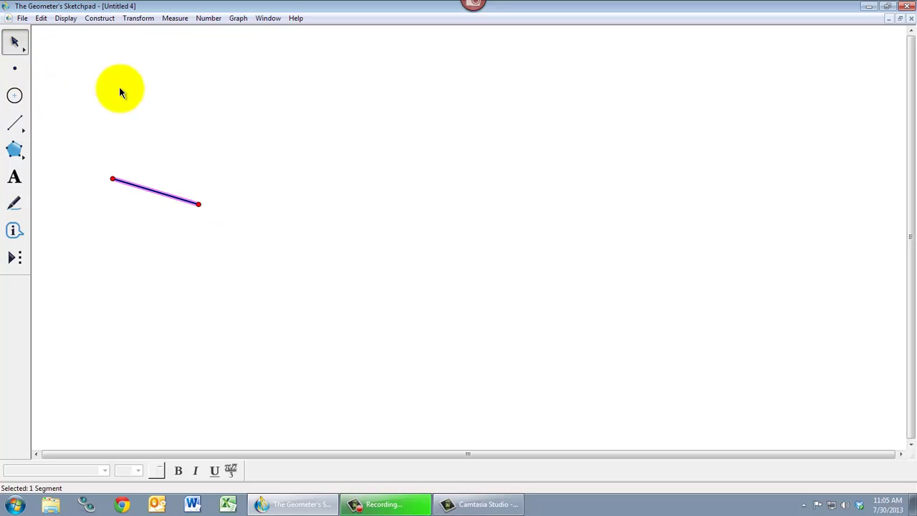
left_click(120, 91)
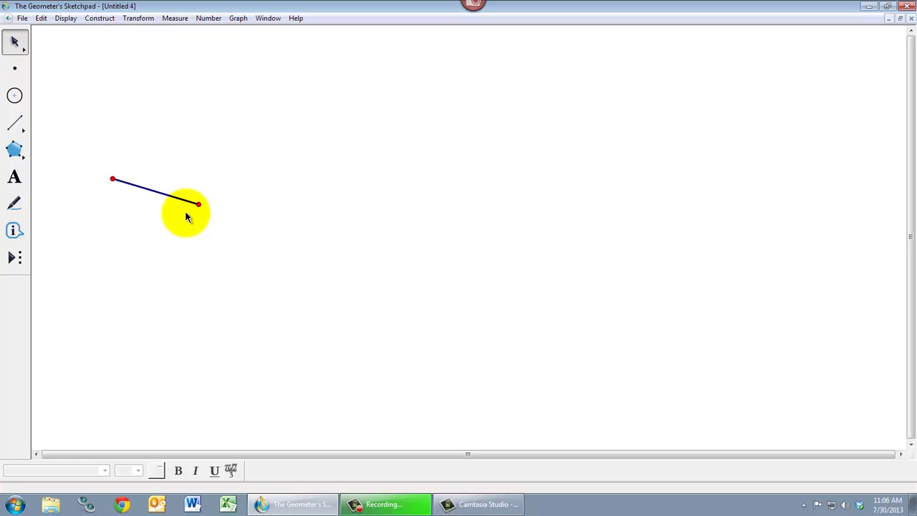
Construct a line perpendicular to the segment through its left endpoint B.
left_click(99, 19)
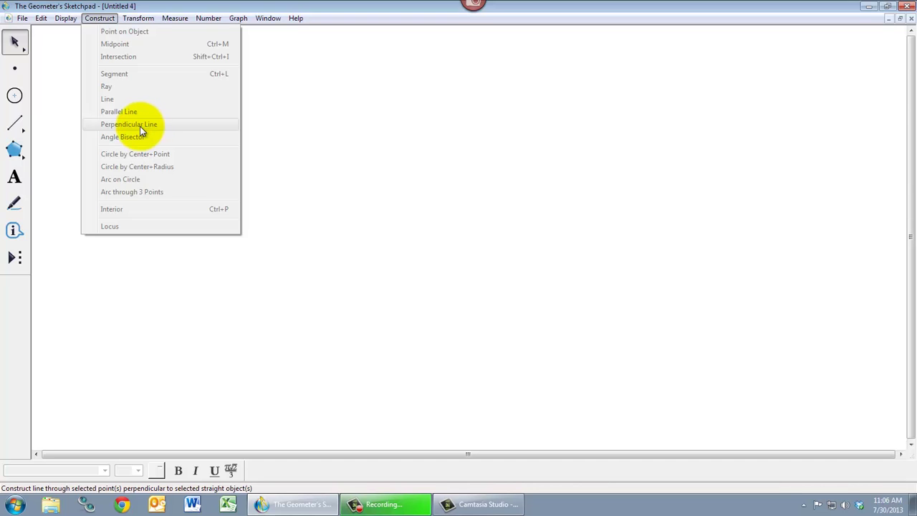
left_click(100, 20)
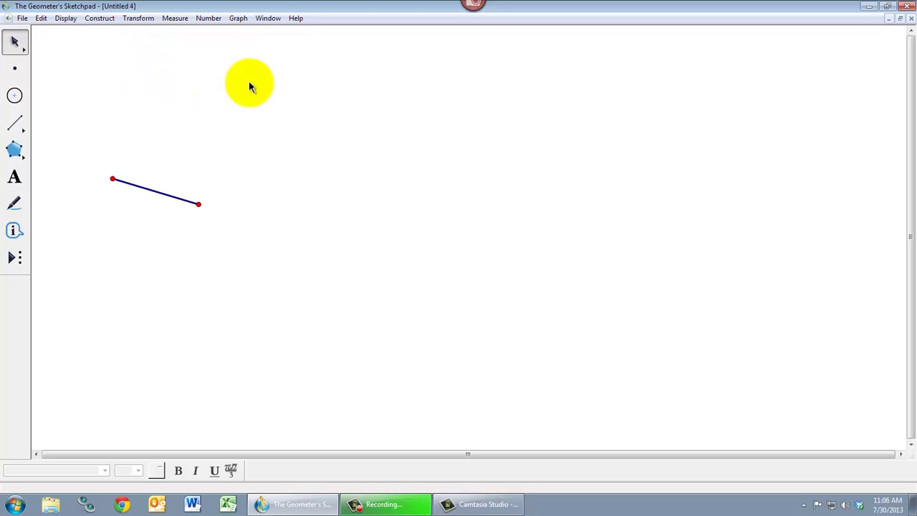
left_click(164, 192)
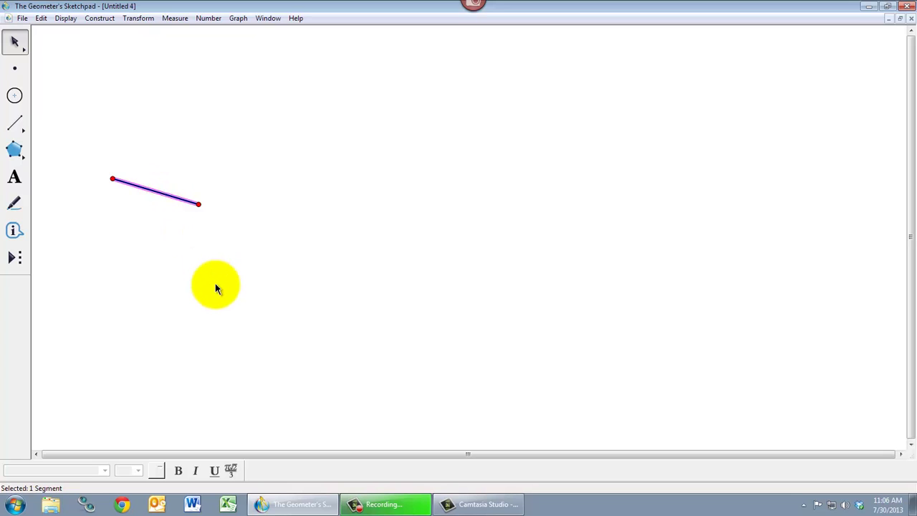
left_click(112, 179)
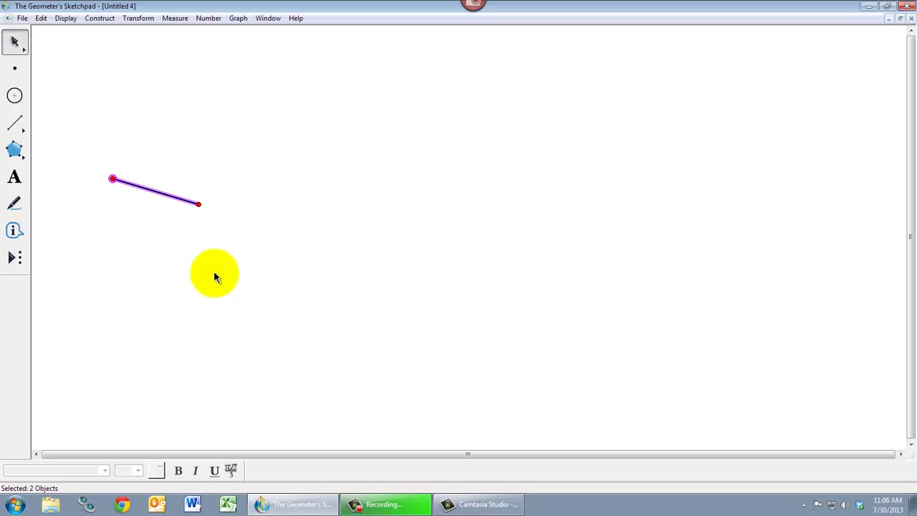
left_click(103, 21)
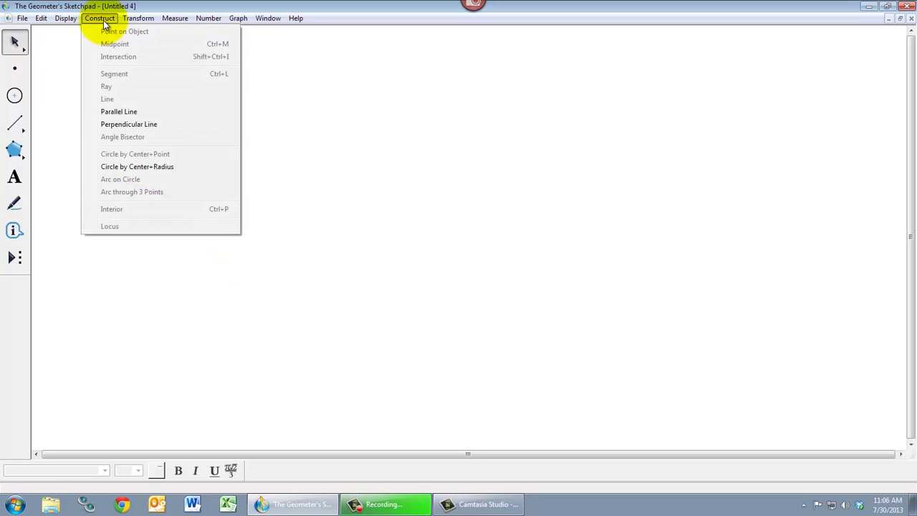
left_click(129, 125)
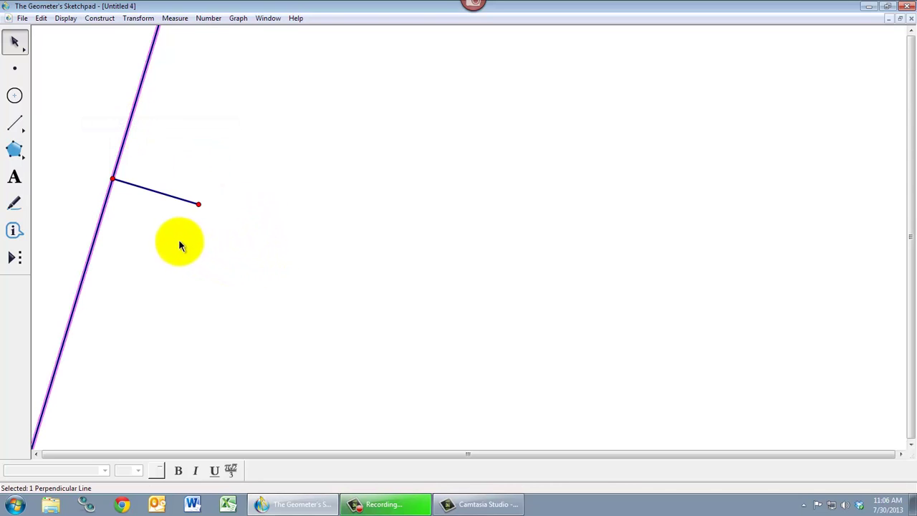
left_click(148, 229)
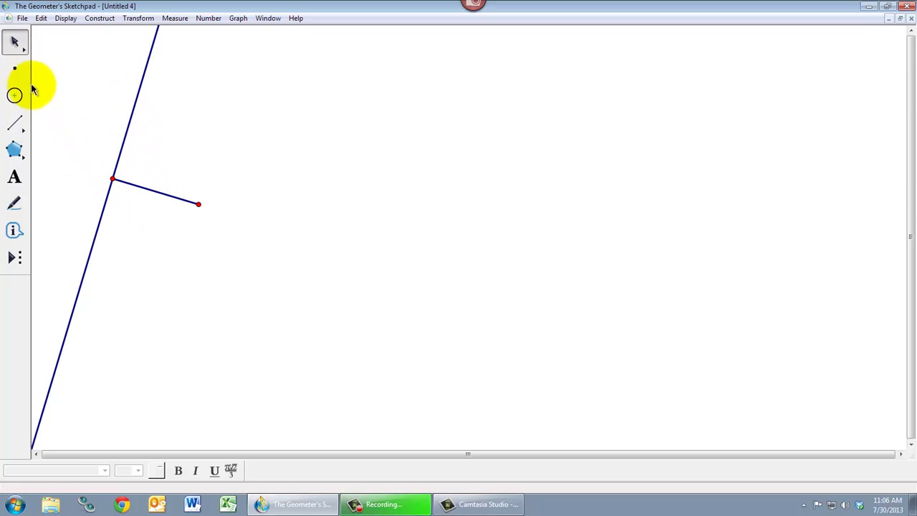
Place point A on the perpendicular line.
left_click(17, 71)
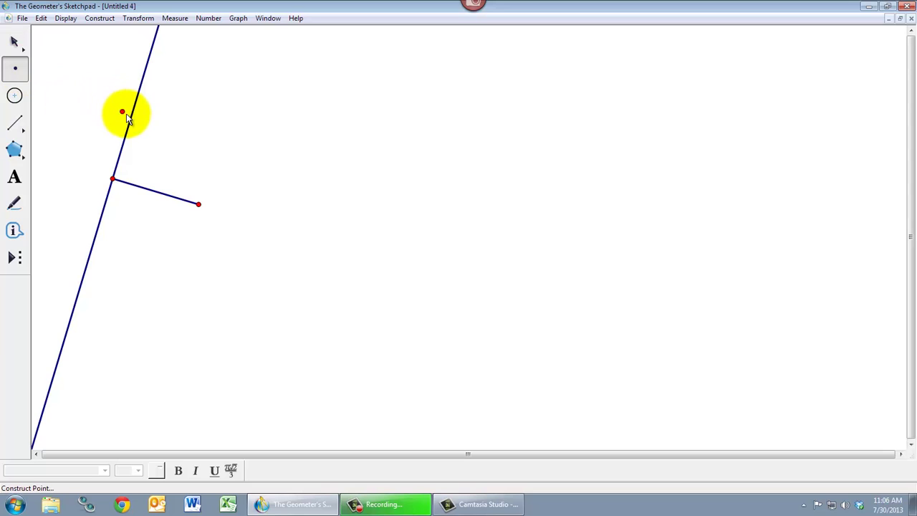
left_click(132, 113)
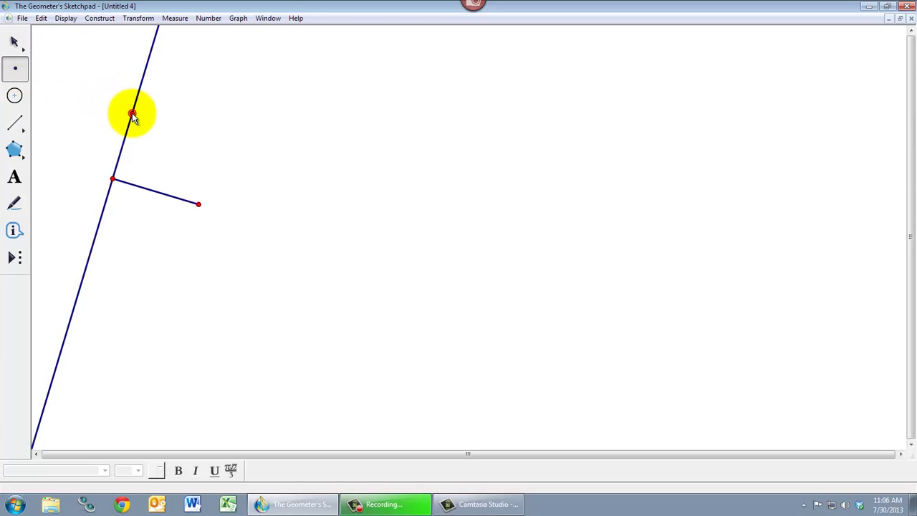
left_click(14, 42)
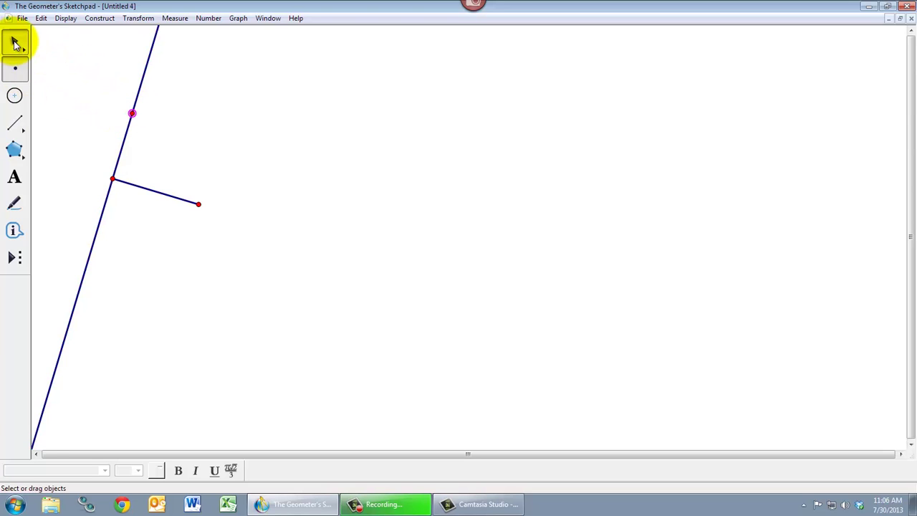
Measure angle ABC as 90.00° and drag C to confirm it stays 90°.
left_click(133, 113)
left_click(113, 178)
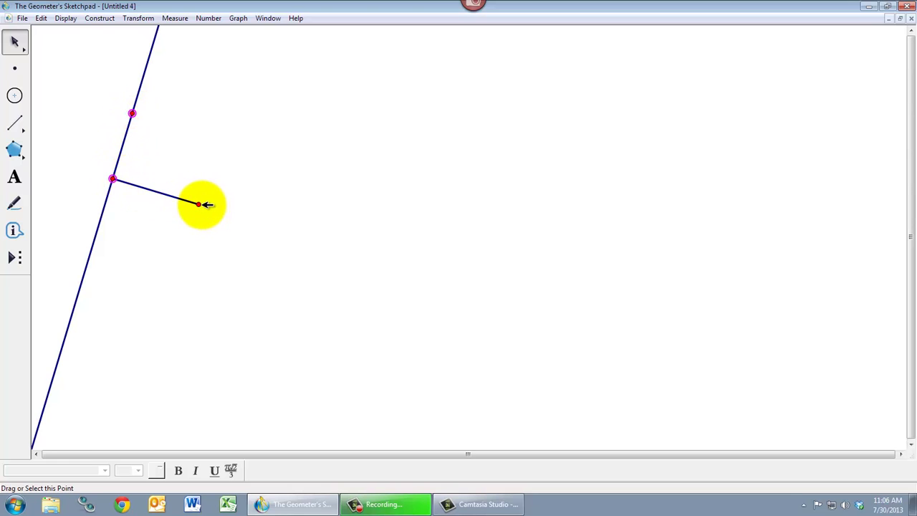
left_click(198, 205)
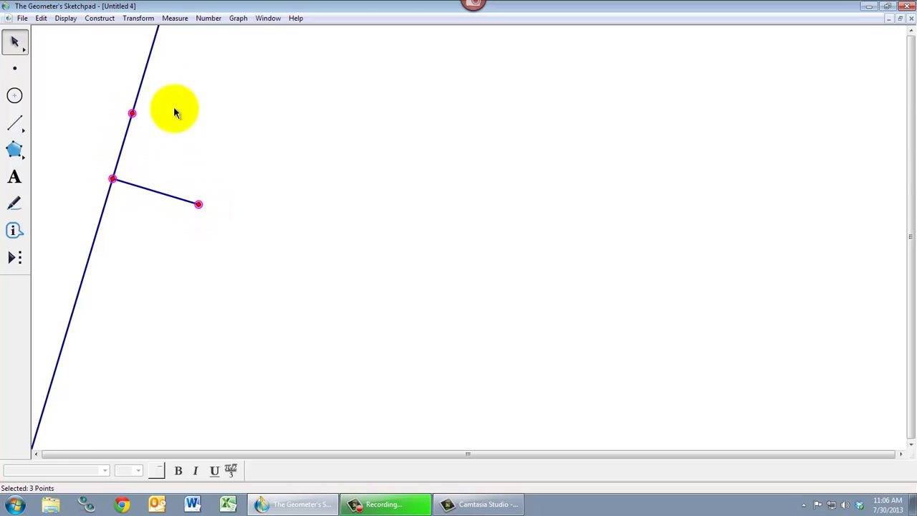
left_click(176, 19)
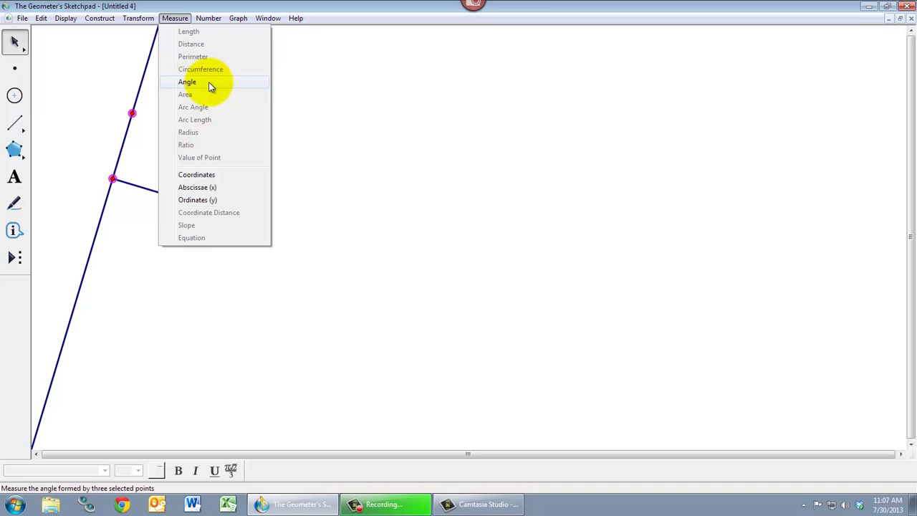
left_click(188, 82)
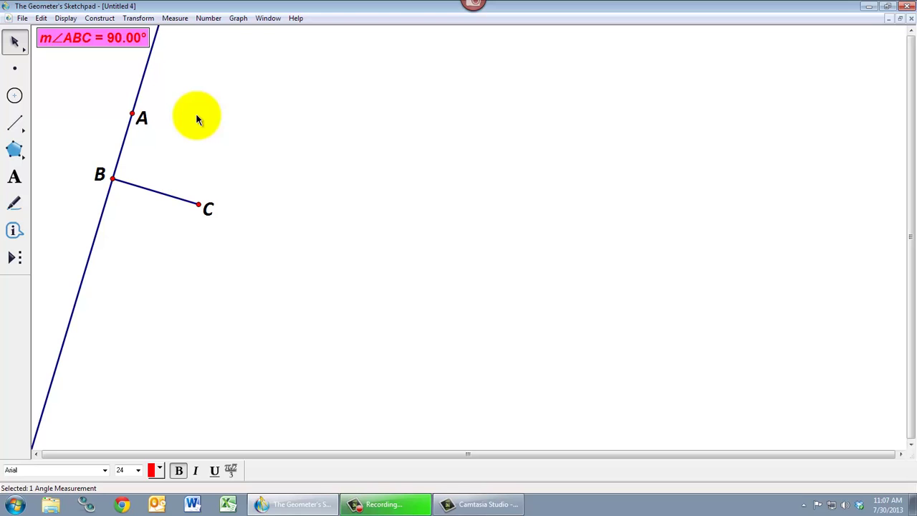
left_click(196, 116)
mouse_move(200, 205)
left_mouse_down()
mouse_move(256, 248)
mouse_move(186, 240)
mouse_move(215, 170)
mouse_move(199, 246)
mouse_move(120, 172)
mouse_move(207, 242)
mouse_move(194, 212)
left_mouse_up()
left_click(180, 149)
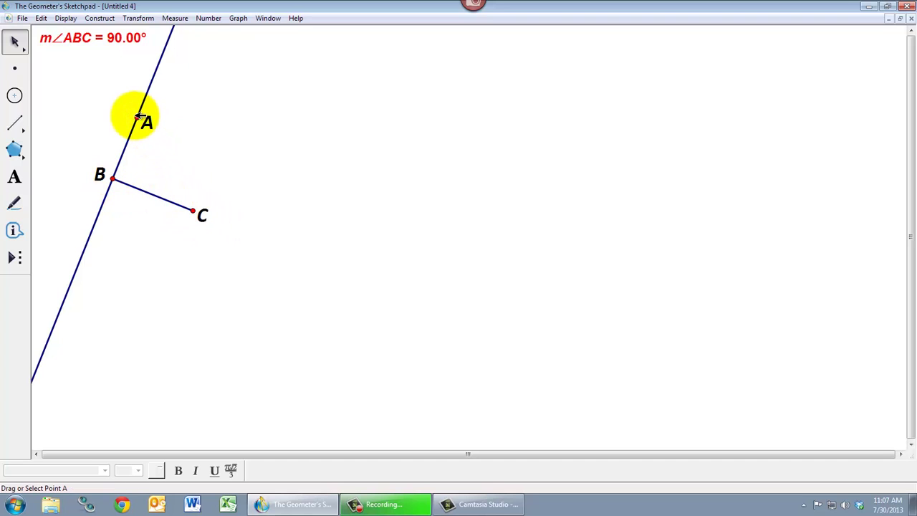
Slide point A along the perpendicular, then delete it with its 90.00° angle measurement.
left_click_drag(139, 116, 149, 96)
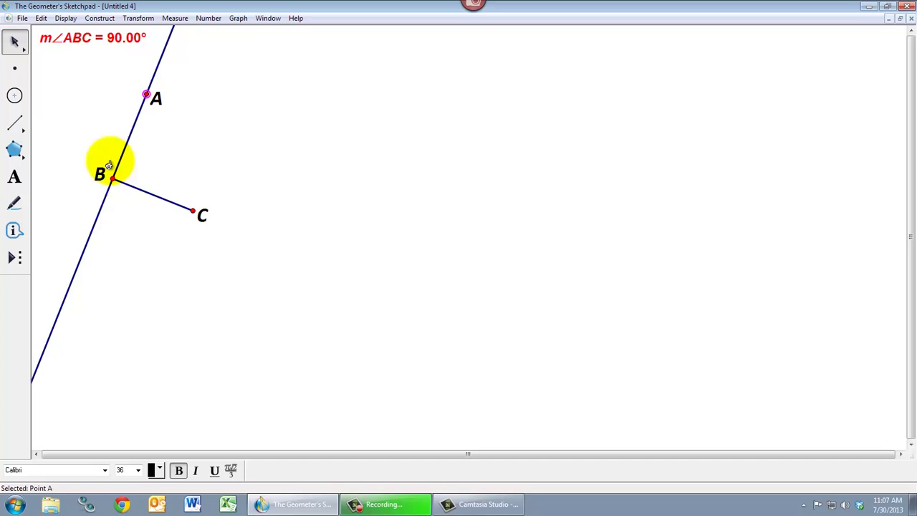
left_click_drag(147, 94, 135, 126)
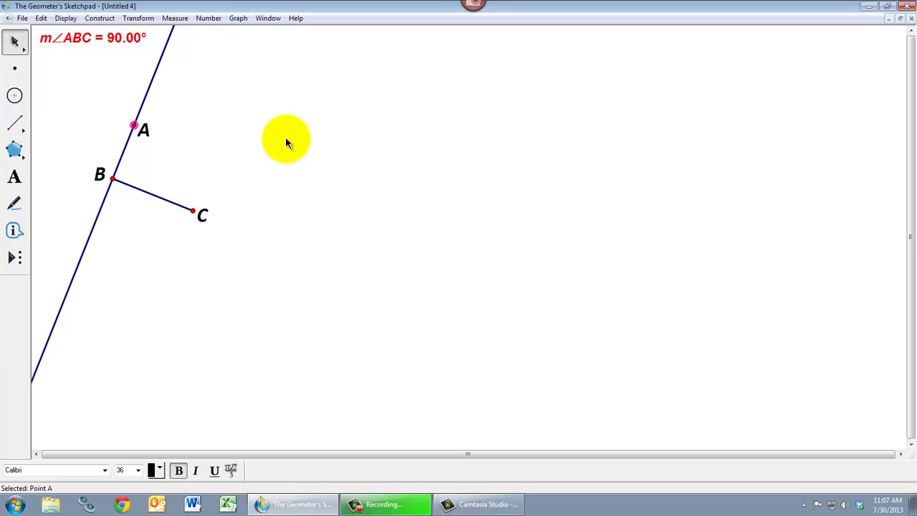
key("Delete")
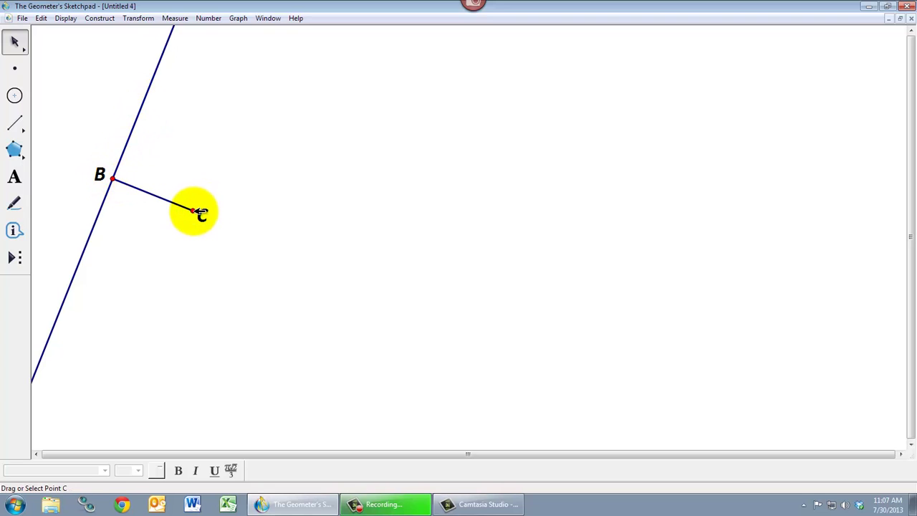
Draw a circle centred at B through C and mark where it meets the perpendicular.
left_click(16, 99)
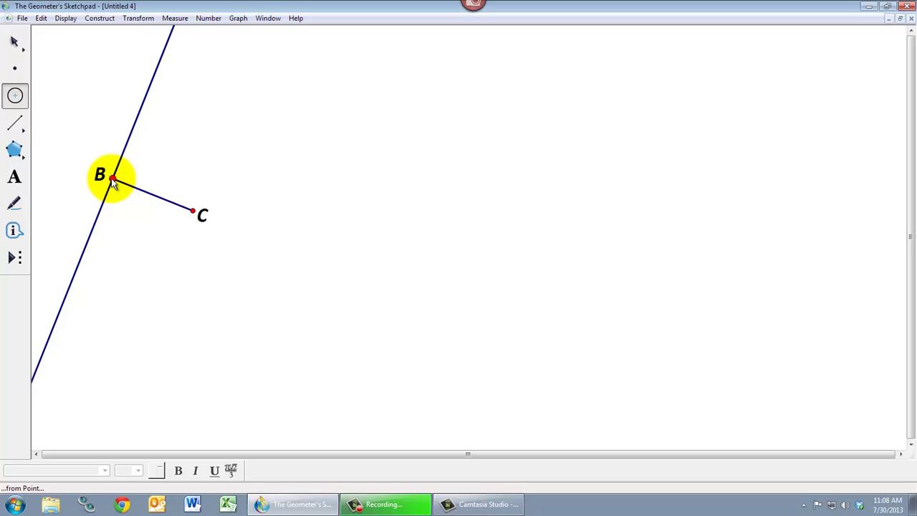
left_click_drag(113, 179, 192, 212)
left_click(14, 42)
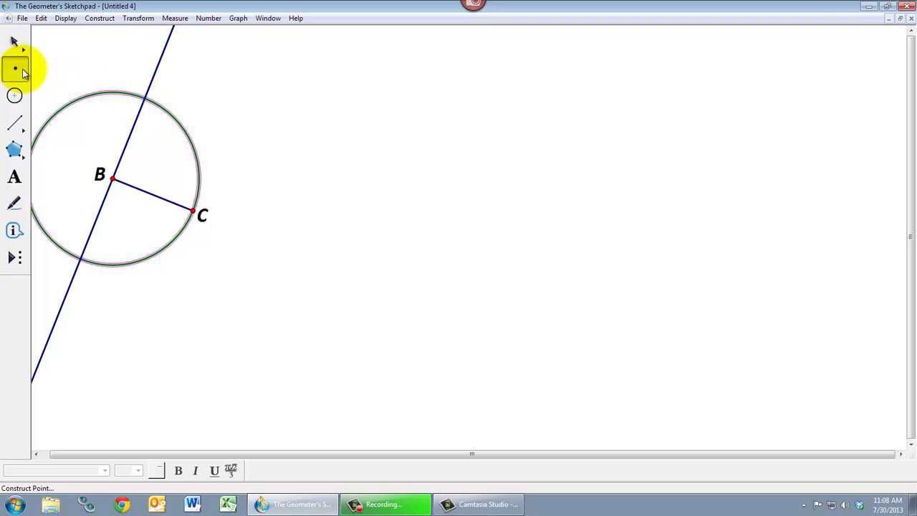
left_click(144, 103)
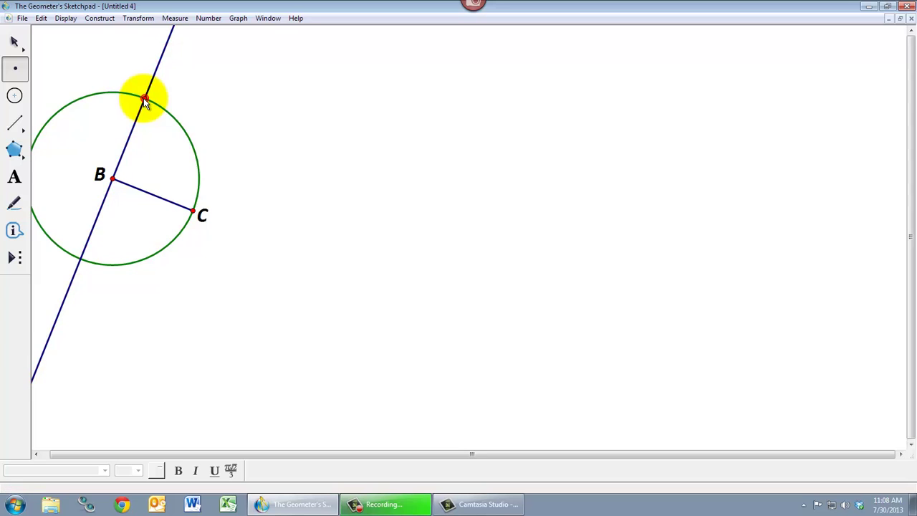
left_click(14, 41)
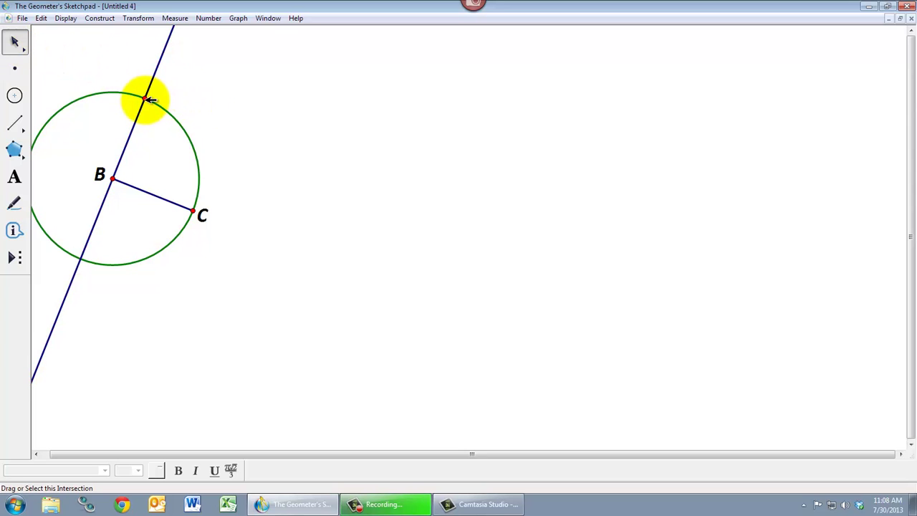
left_click_drag(147, 99, 172, 114)
left_click(172, 114)
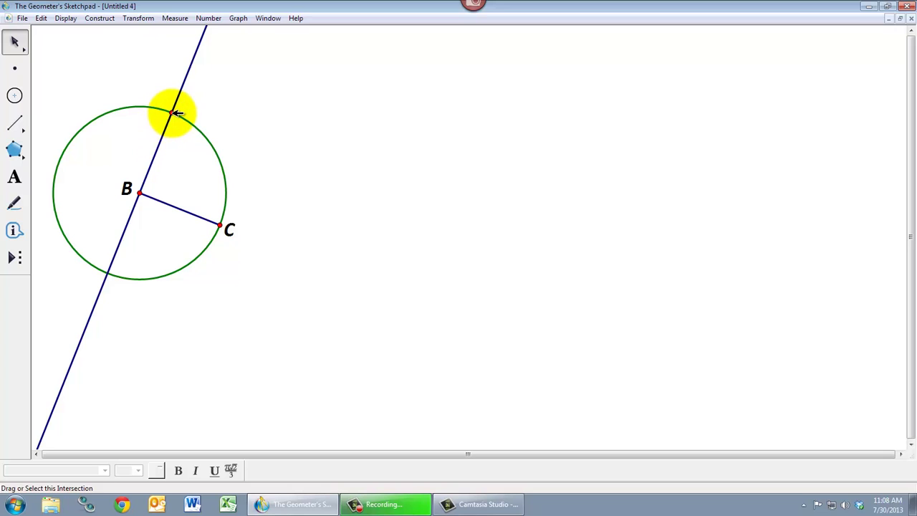
Measure distance BC as 3.99 cm, then select B and the intersection point.
left_click(141, 193)
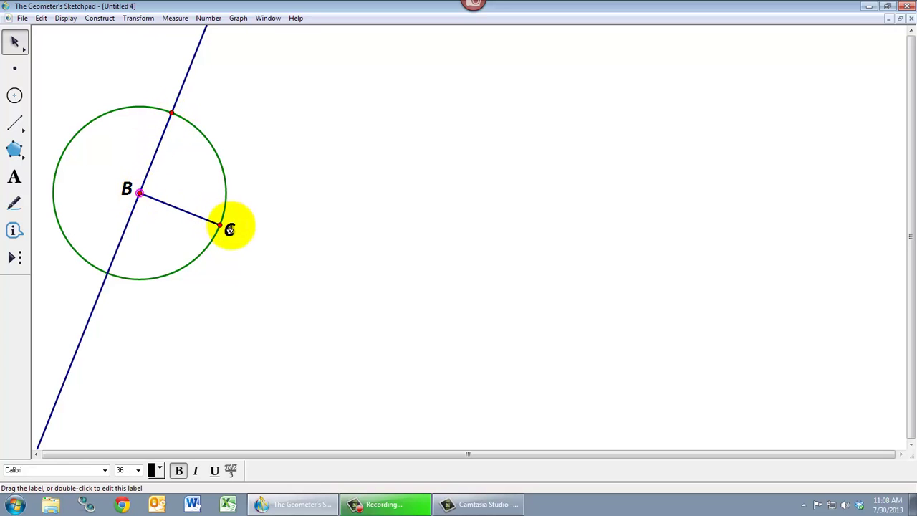
left_click(220, 226)
left_click(176, 19)
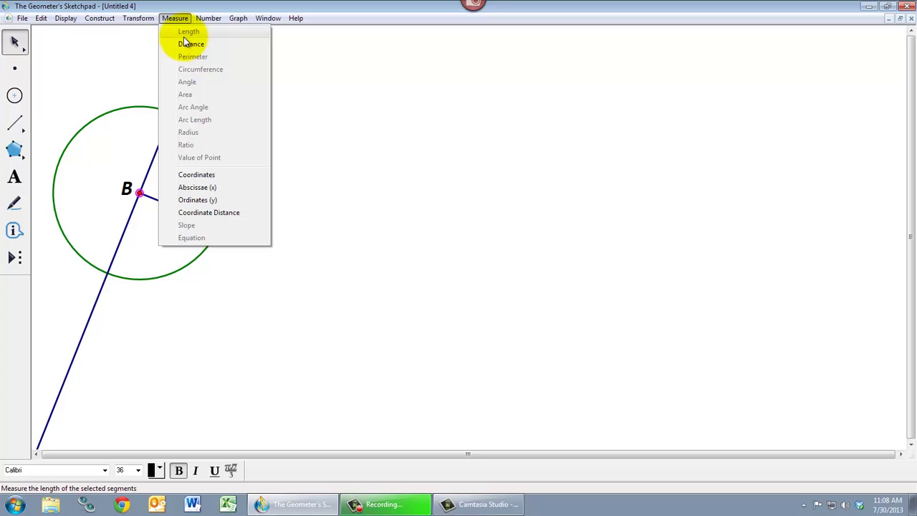
left_click(193, 45)
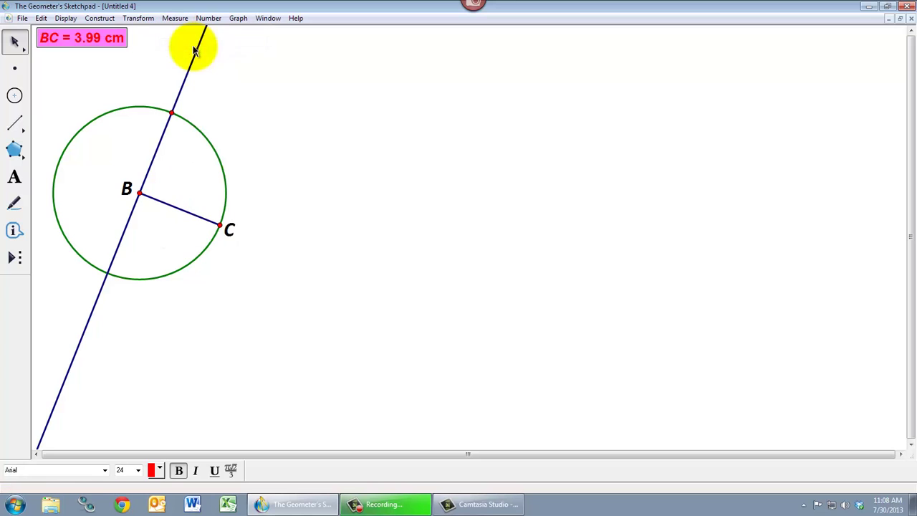
left_click(140, 193)
left_click(172, 113)
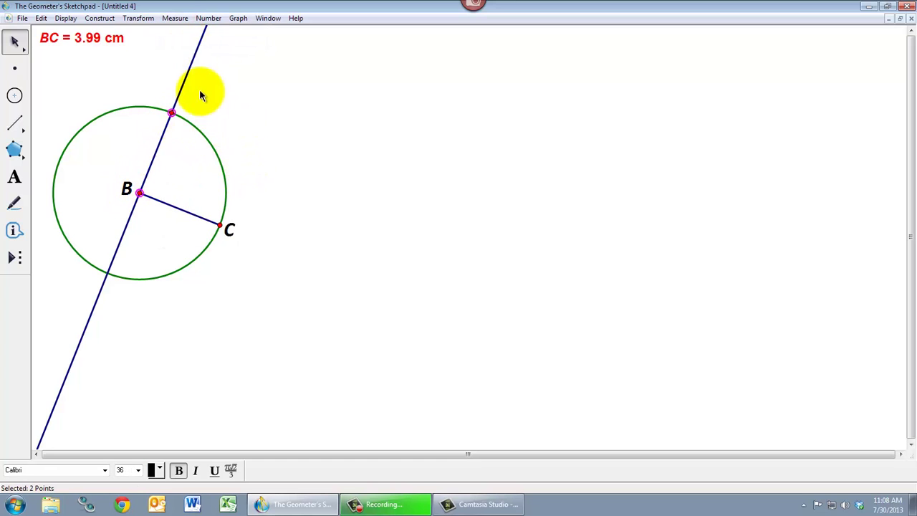
Measure BD, move label D clear, and drag C and B so BC and BD read 4.28 cm.
left_click(176, 20)
left_click(191, 44)
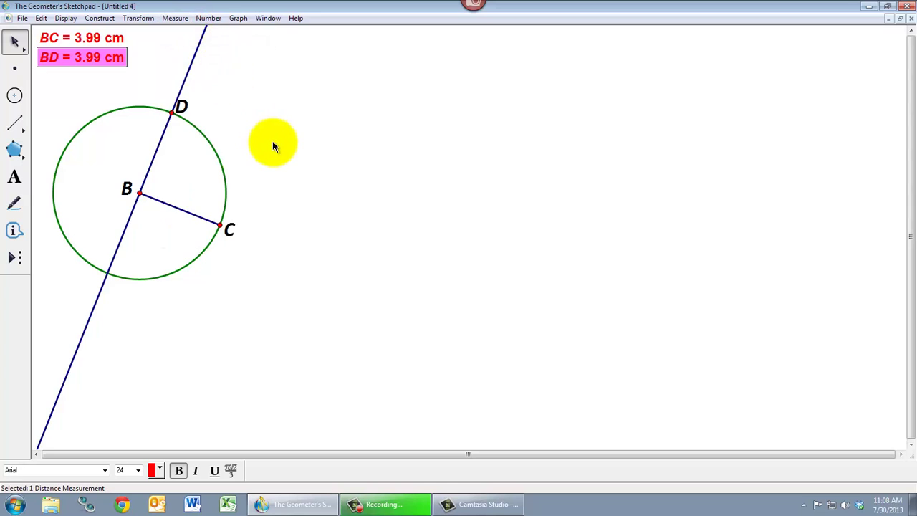
left_click_drag(181, 107, 160, 98)
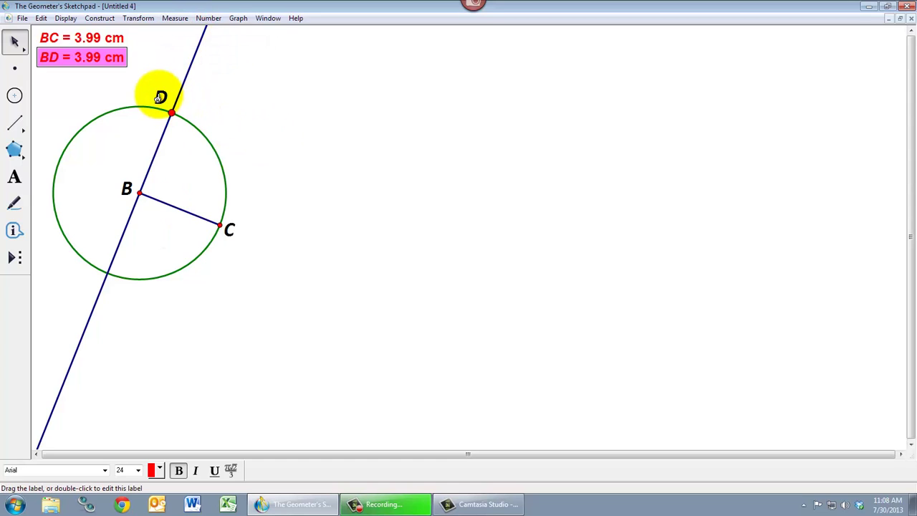
left_click(68, 90)
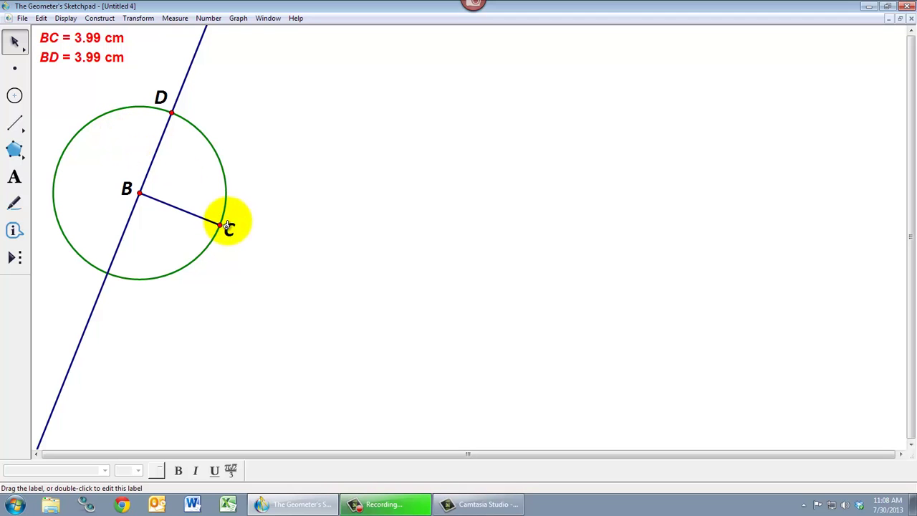
mouse_move(223, 226)
left_mouse_down()
mouse_move(260, 236)
mouse_move(188, 218)
mouse_move(221, 234)
mouse_move(279, 228)
mouse_move(222, 227)
mouse_move(234, 208)
mouse_move(260, 207)
mouse_move(219, 204)
mouse_move(208, 216)
mouse_move(223, 222)
left_mouse_up()
mouse_move(139, 193)
left_mouse_down()
mouse_move(122, 195)
mouse_move(175, 192)
mouse_move(131, 192)
left_mouse_up()
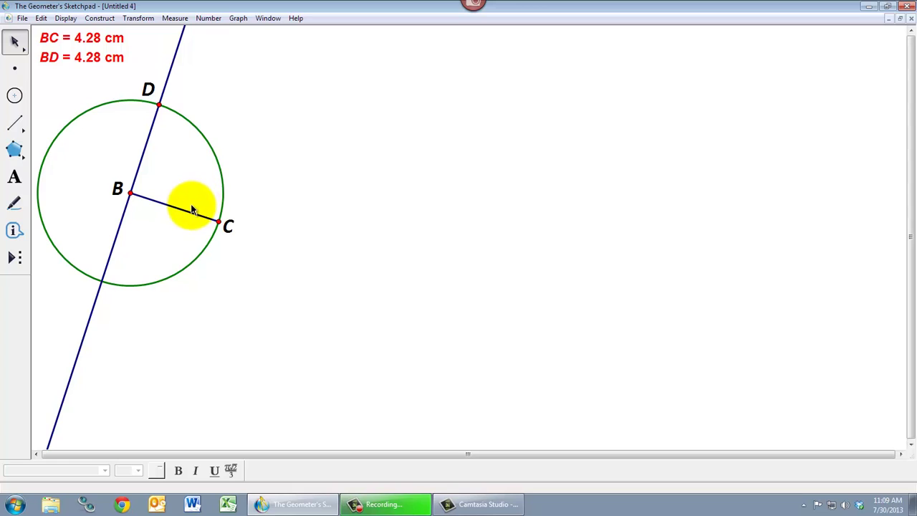
Construct a line through D perpendicular to line BD.
left_click(153, 143)
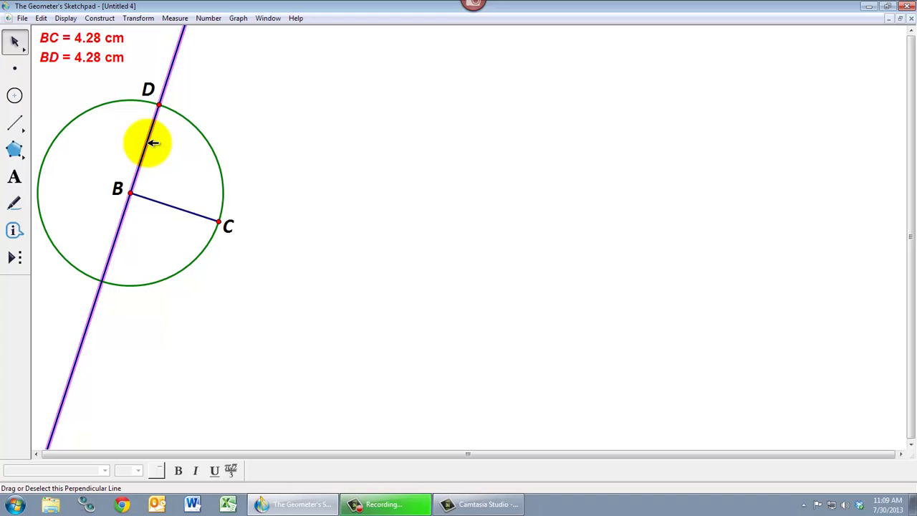
left_click(159, 105)
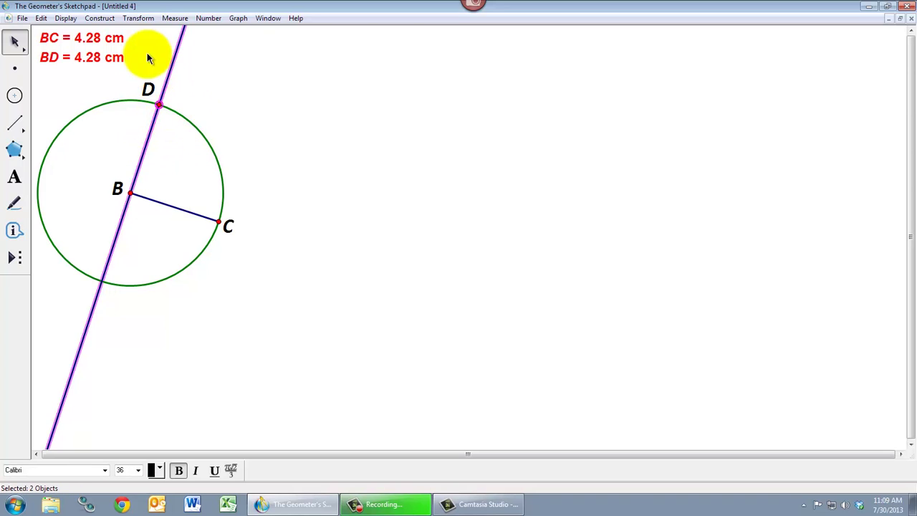
left_click(107, 18)
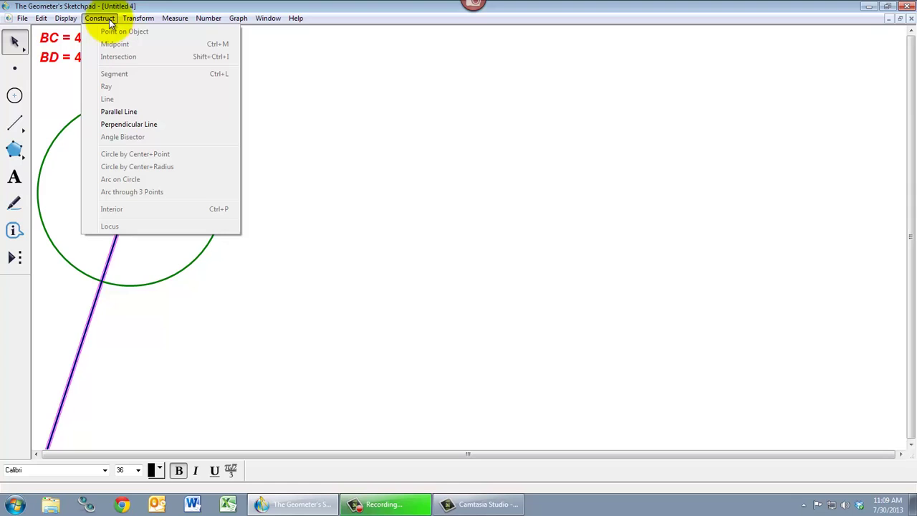
left_click(153, 124)
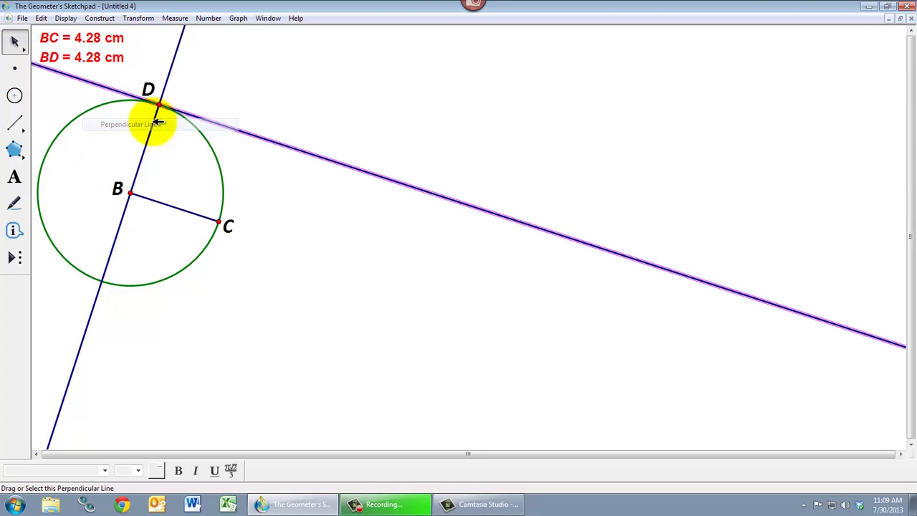
left_click(271, 197)
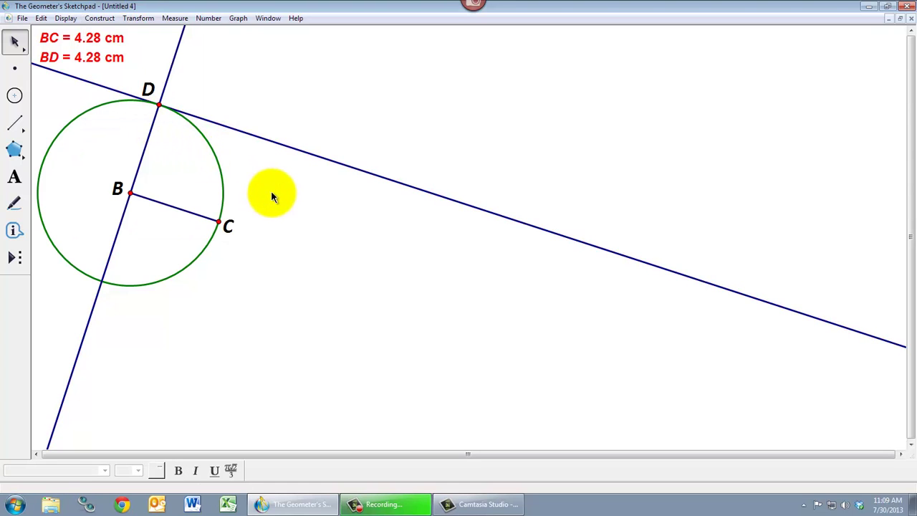
Construct a line through C perpendicular to segment BC.
left_click(208, 219)
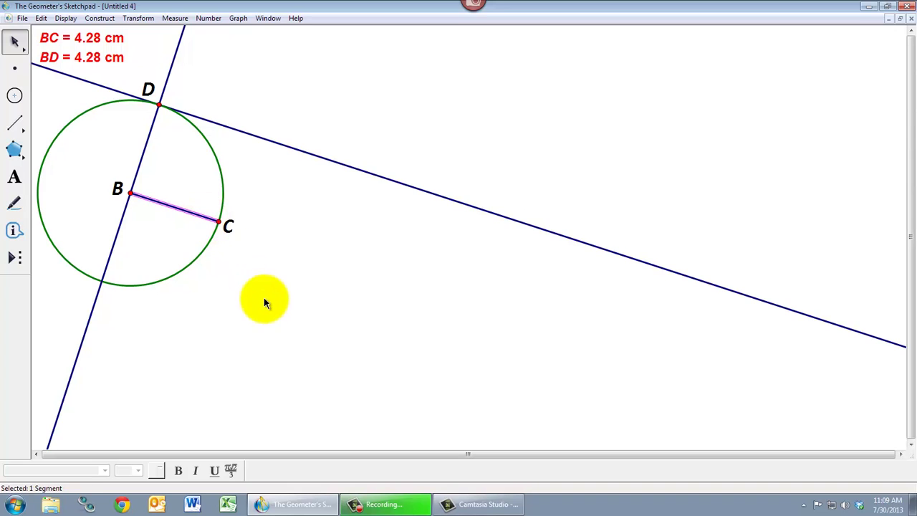
left_click(220, 222)
left_click(98, 18)
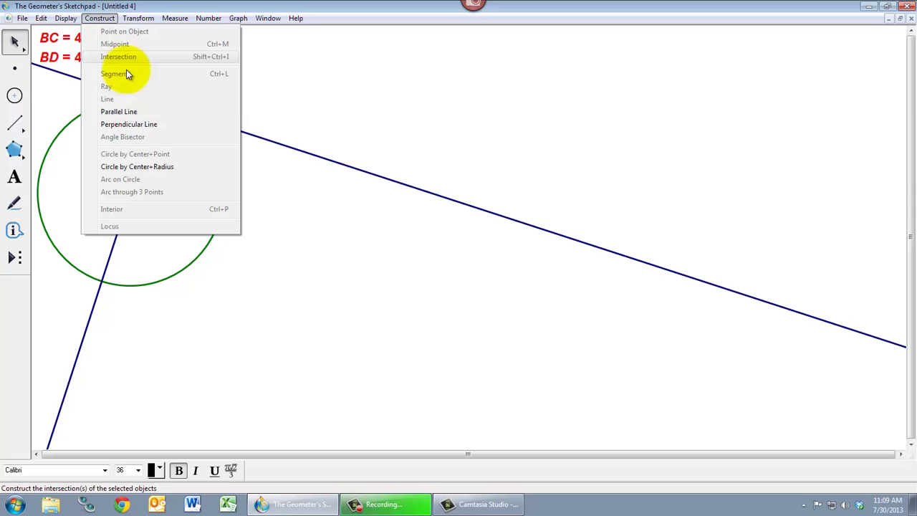
left_click(205, 125)
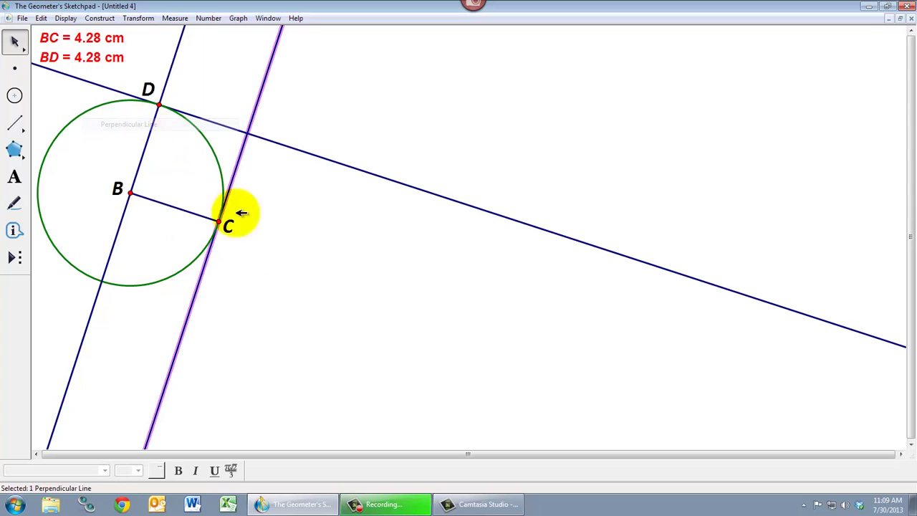
Place a point where the two new perpendiculars cross and show its label E.
left_click(301, 243)
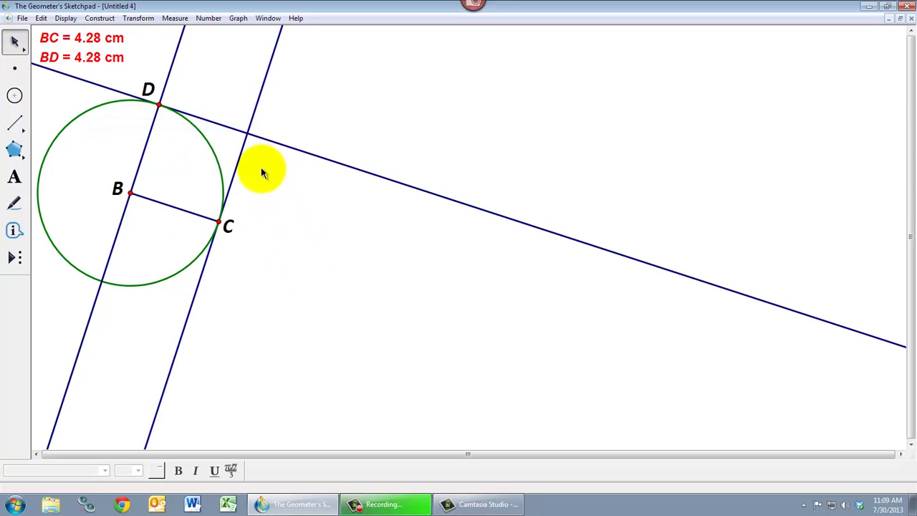
left_click(18, 72)
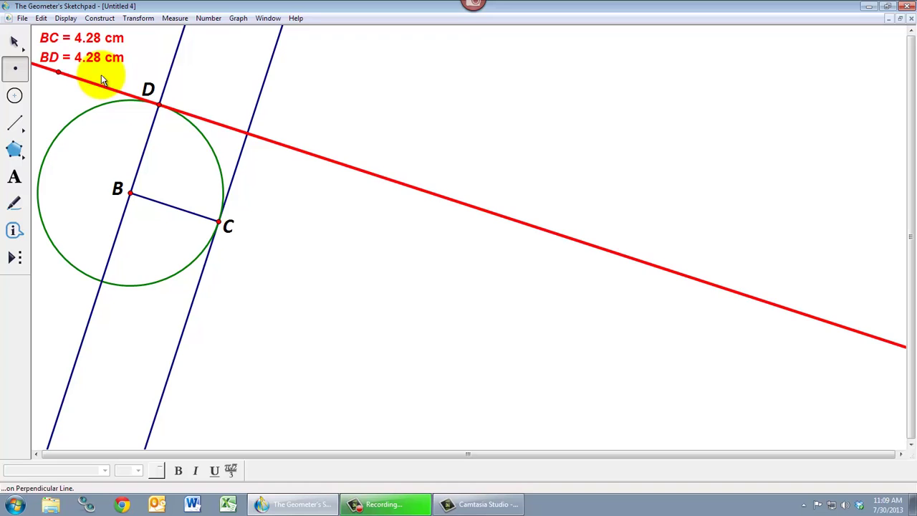
left_click(247, 136)
left_click(14, 42)
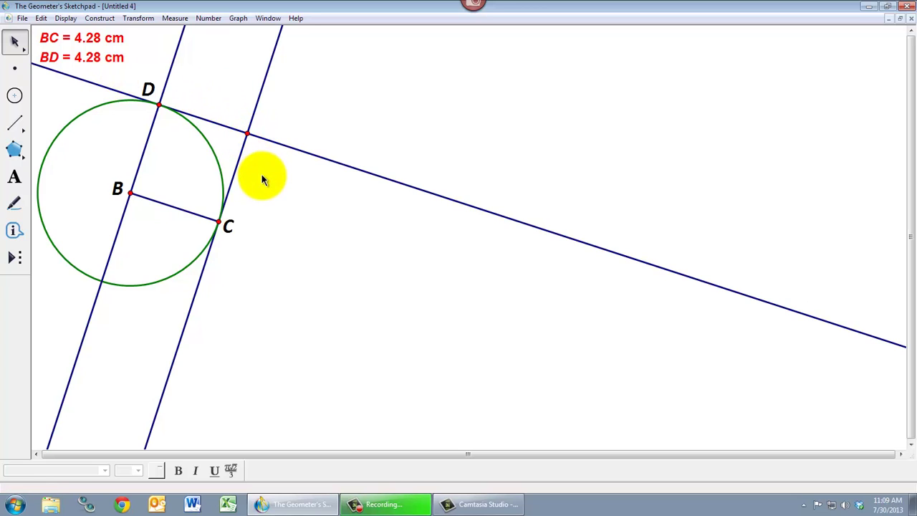
left_click(15, 176)
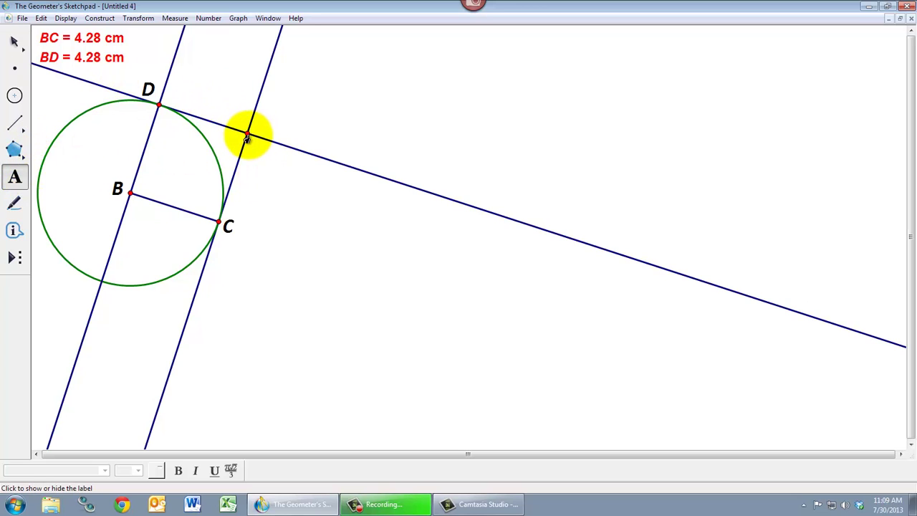
left_click(247, 136)
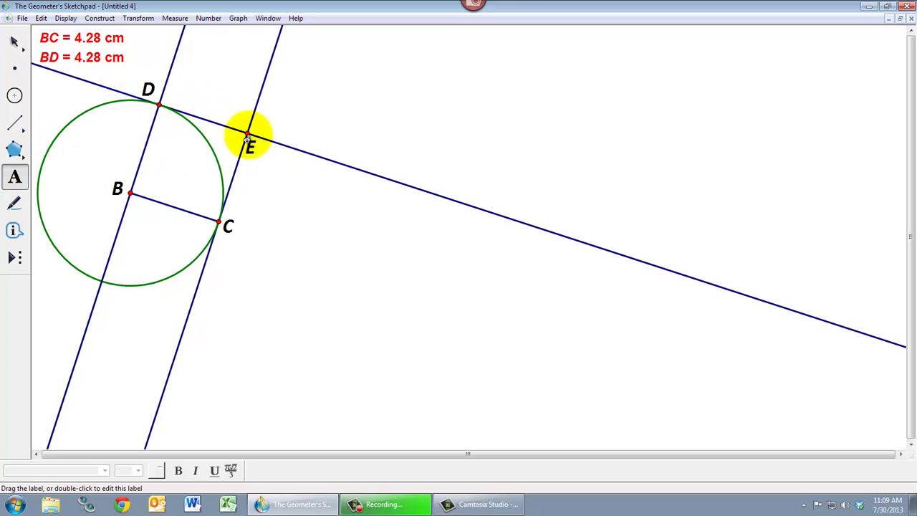
left_click(15, 41)
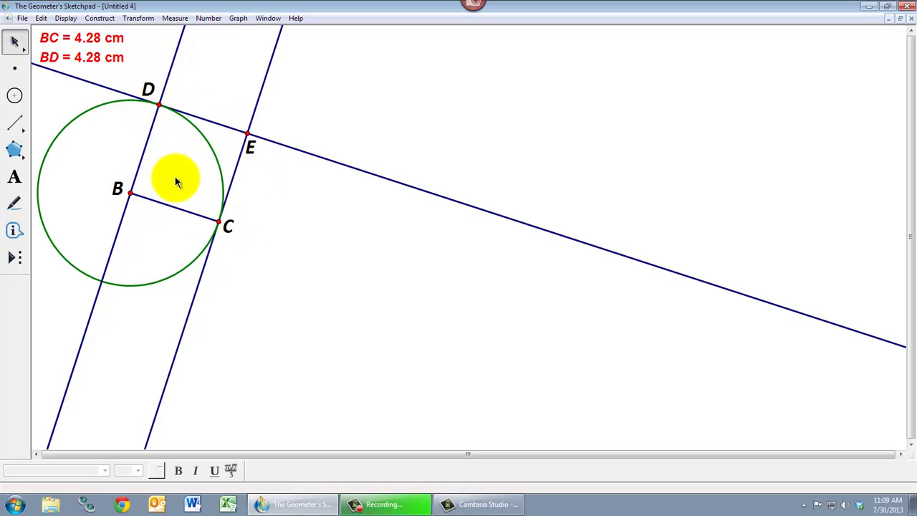
Drag C, the construction, and B until BC and BD both read 4.58 cm.
mouse_move(219, 223)
left_mouse_down()
mouse_move(257, 236)
mouse_move(205, 221)
left_mouse_up()
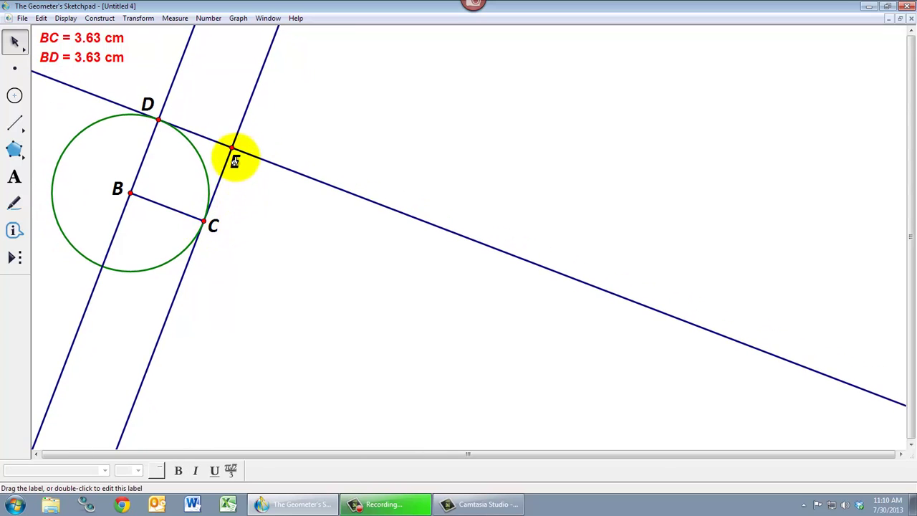
mouse_move(241, 149)
left_mouse_down()
mouse_move(228, 155)
mouse_move(243, 161)
left_mouse_up()
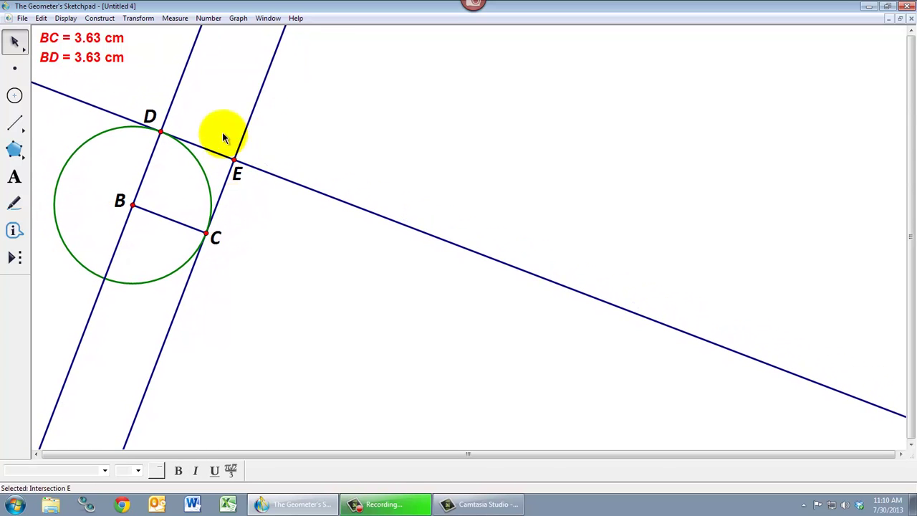
left_click_drag(134, 204, 115, 196)
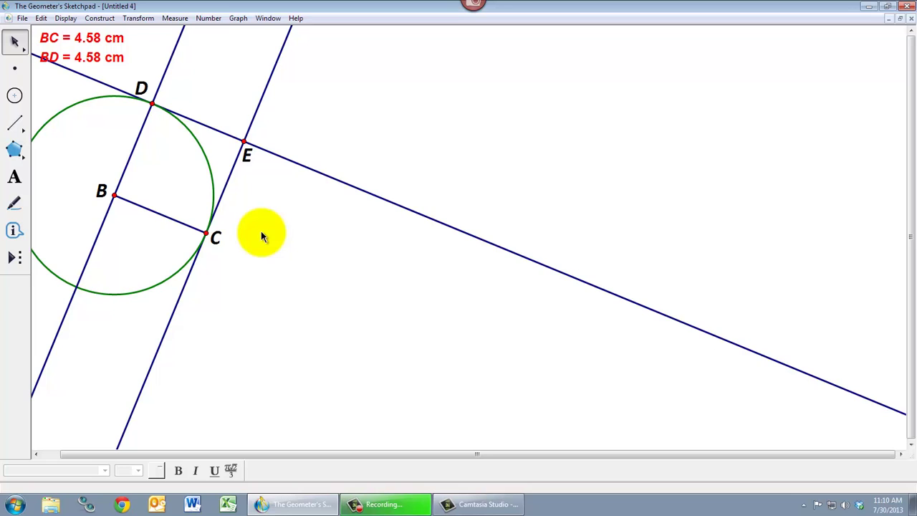
Hide the circle and the perpendicular line through D and E.
left_click(208, 152)
left_click(66, 18)
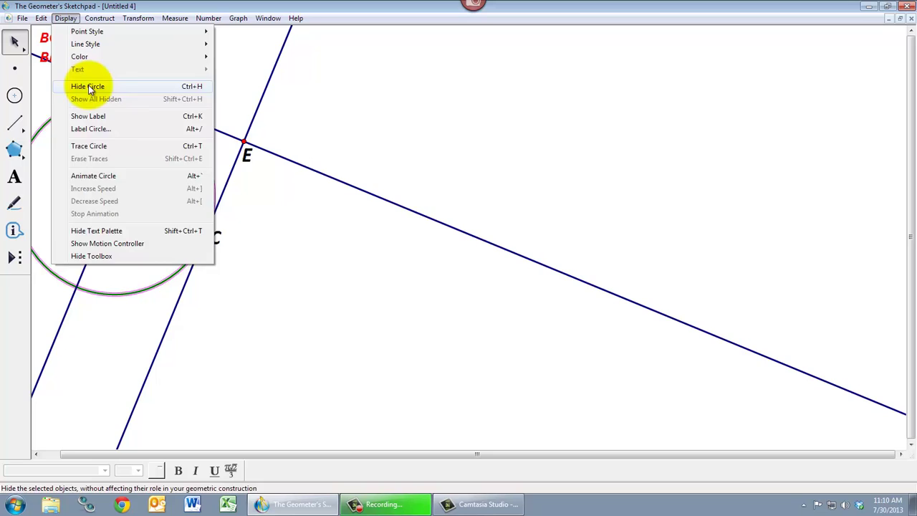
left_click(90, 88)
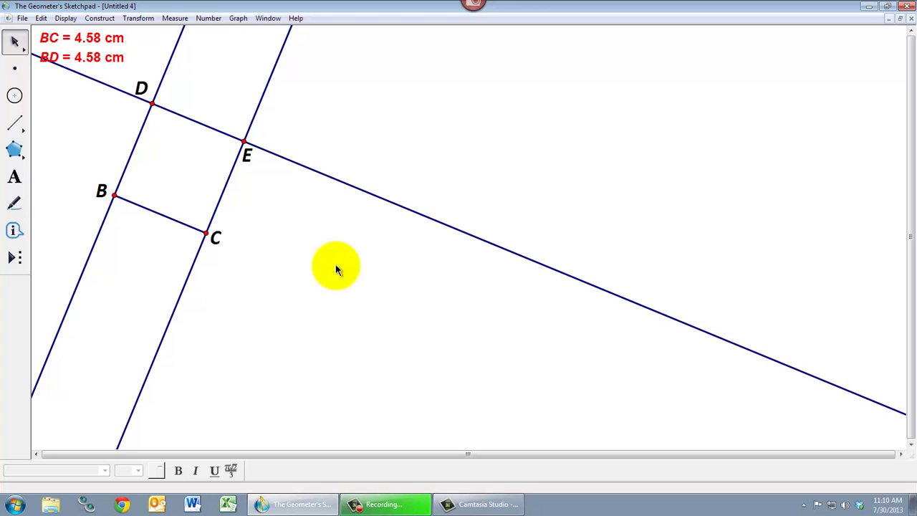
left_click(274, 154)
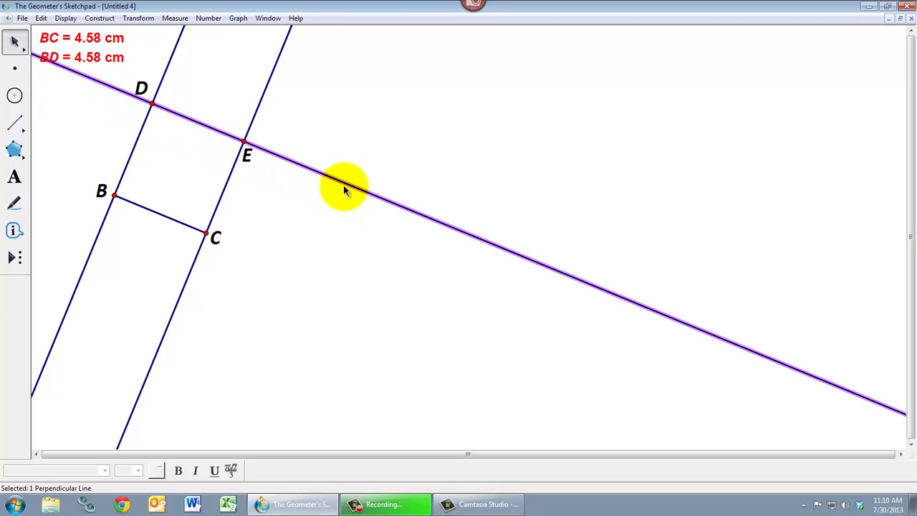
left_click(65, 18)
left_click(94, 88)
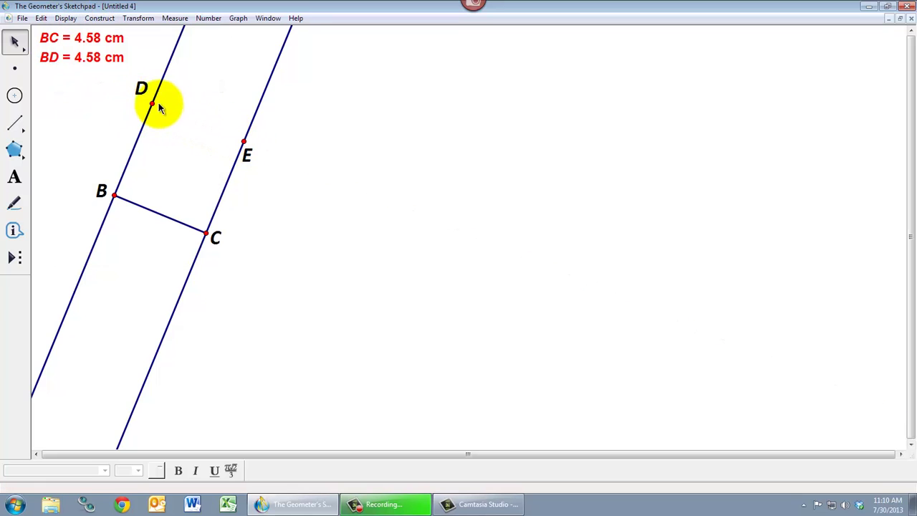
Draw segment DE and hide the two parallel construction lines.
left_click(20, 122)
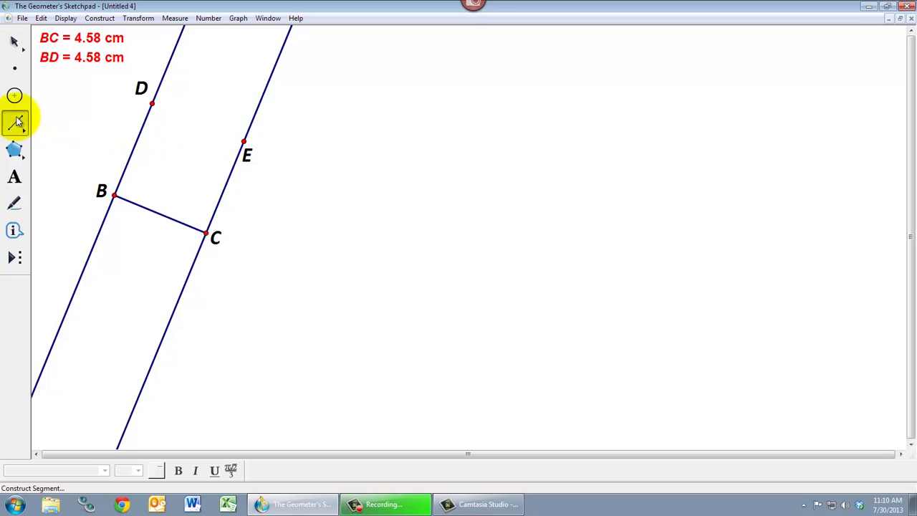
left_click_drag(152, 104, 245, 142)
left_click(17, 42)
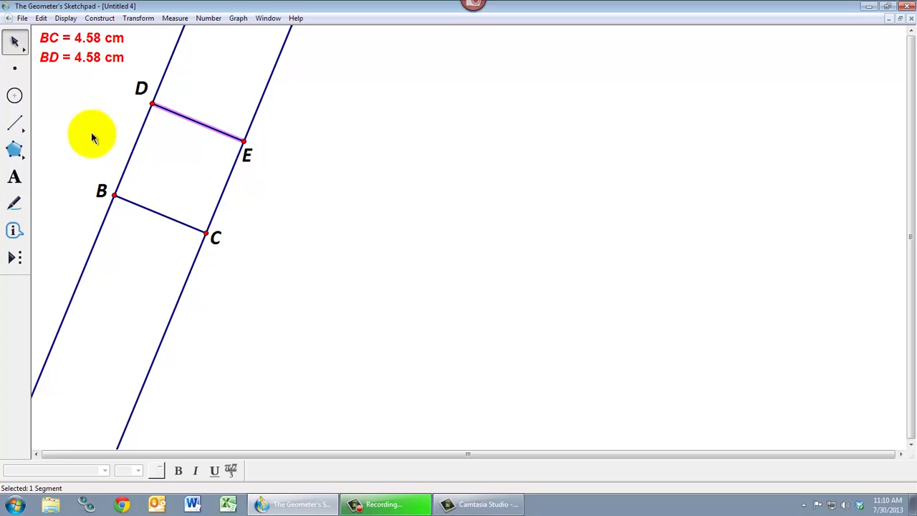
left_click_drag(50, 268, 231, 373)
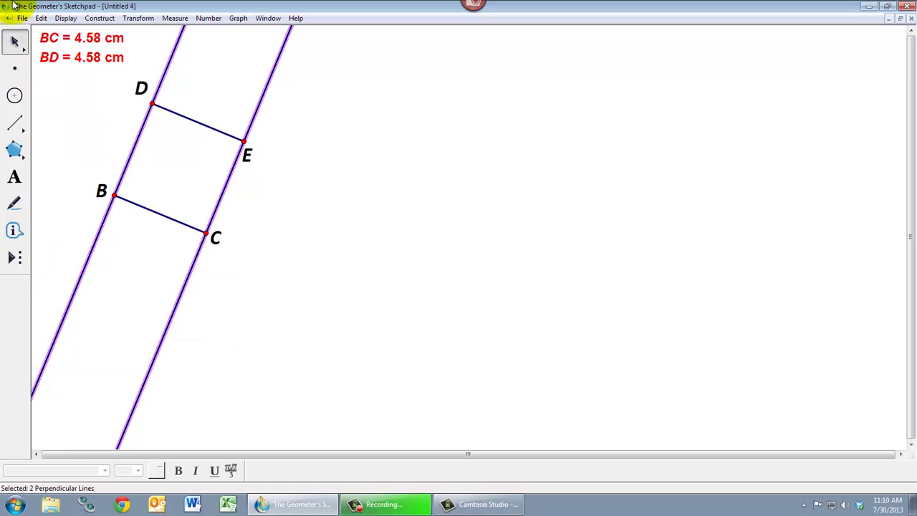
left_click(65, 17)
left_click(95, 87)
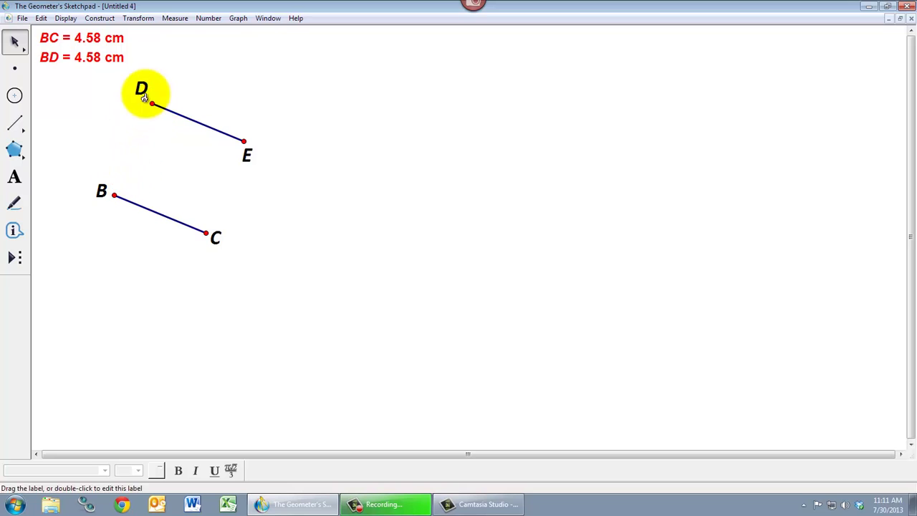
Draw segments BD and CE to close the square, then drag C to resize it.
left_click(14, 123)
left_click(115, 195)
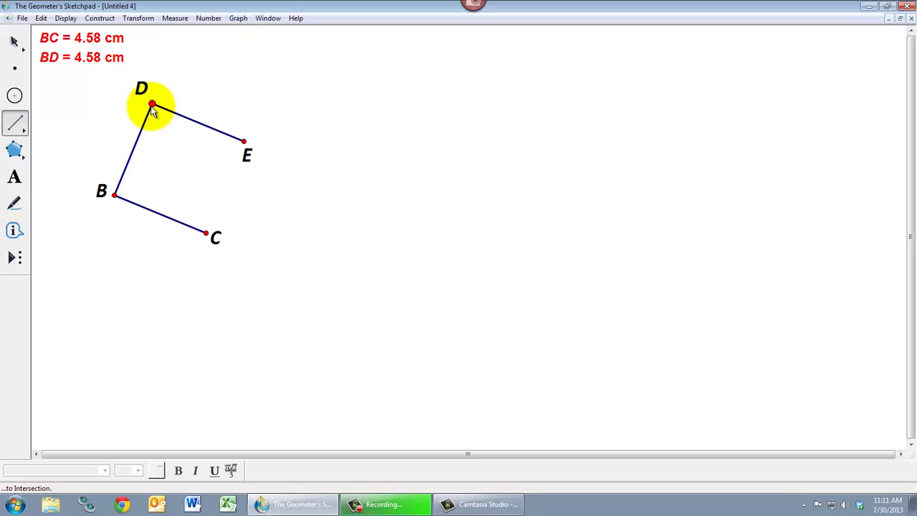
left_click(152, 105)
left_click(206, 234)
left_click(244, 142)
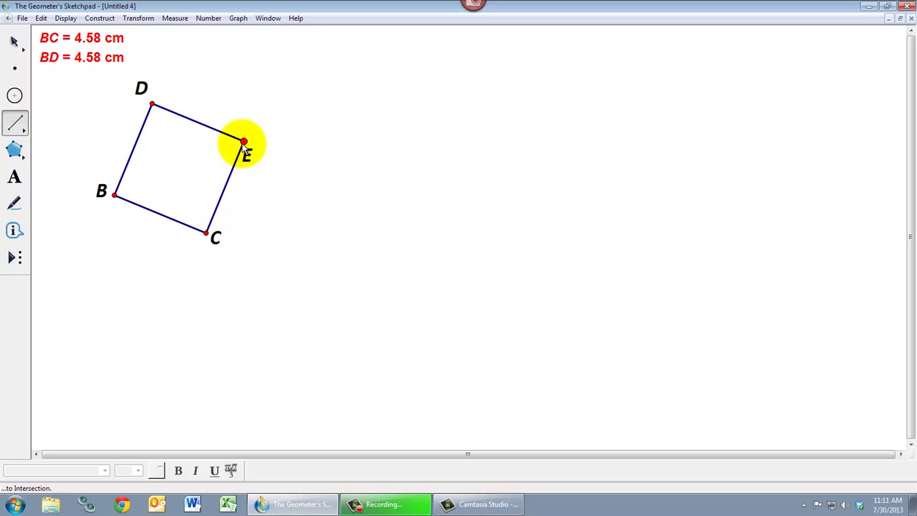
left_click(15, 41)
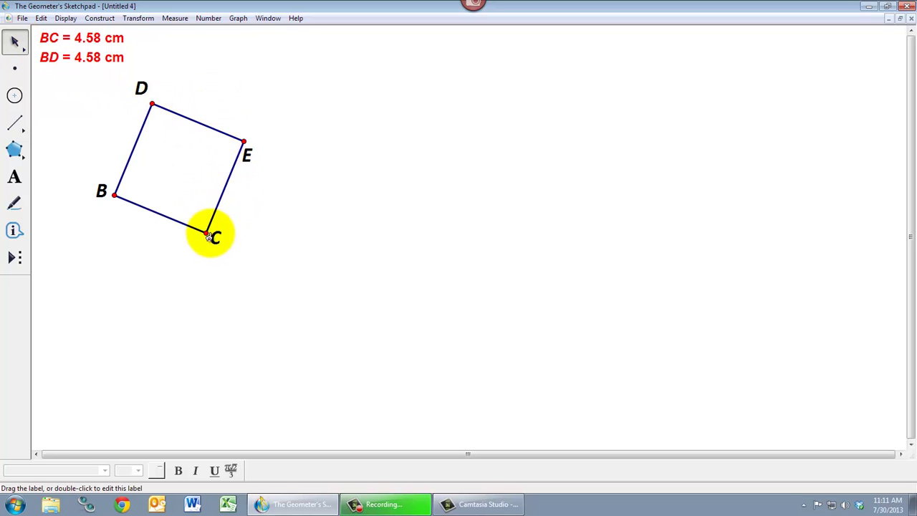
mouse_move(208, 233)
left_mouse_down()
mouse_move(268, 243)
mouse_move(207, 233)
mouse_move(114, 260)
mouse_move(214, 248)
mouse_move(200, 244)
left_mouse_up()
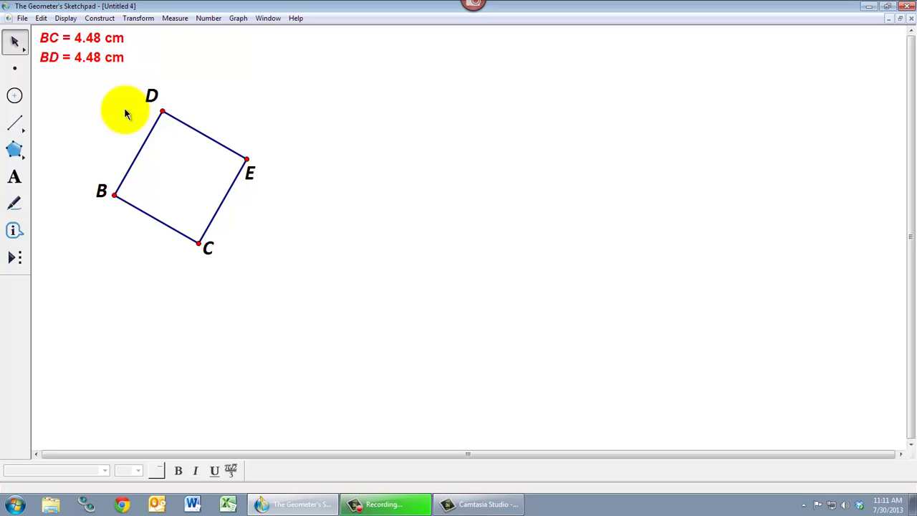
Measure the distances DE and EC, both reading 4.48 cm.
left_click(163, 112)
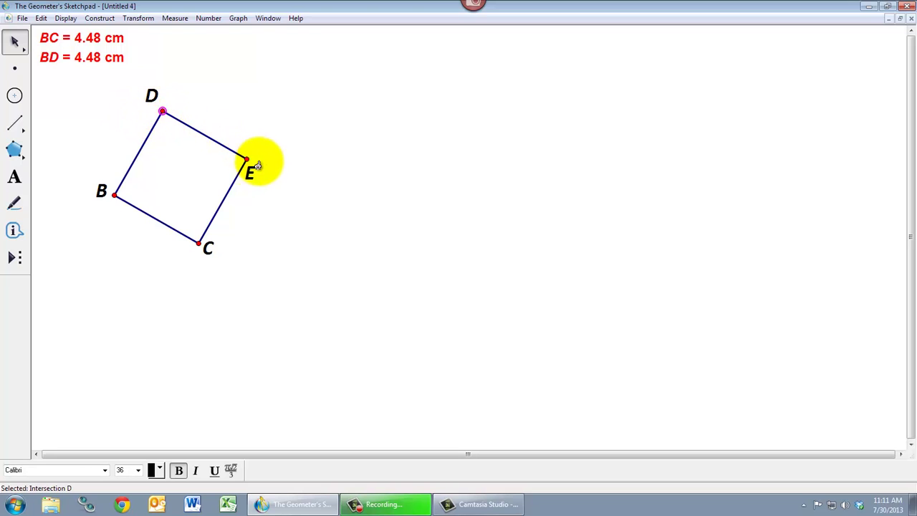
left_click(247, 159)
left_click(176, 19)
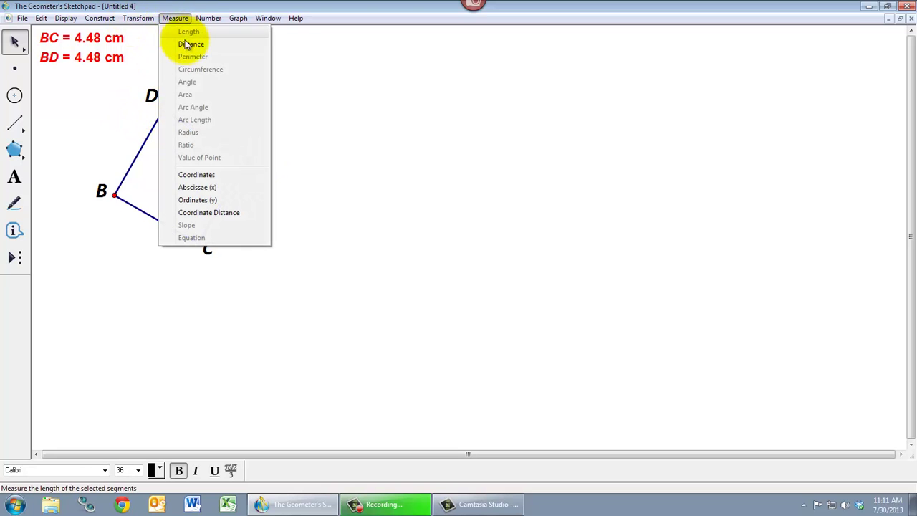
left_click(188, 40)
left_click(212, 202)
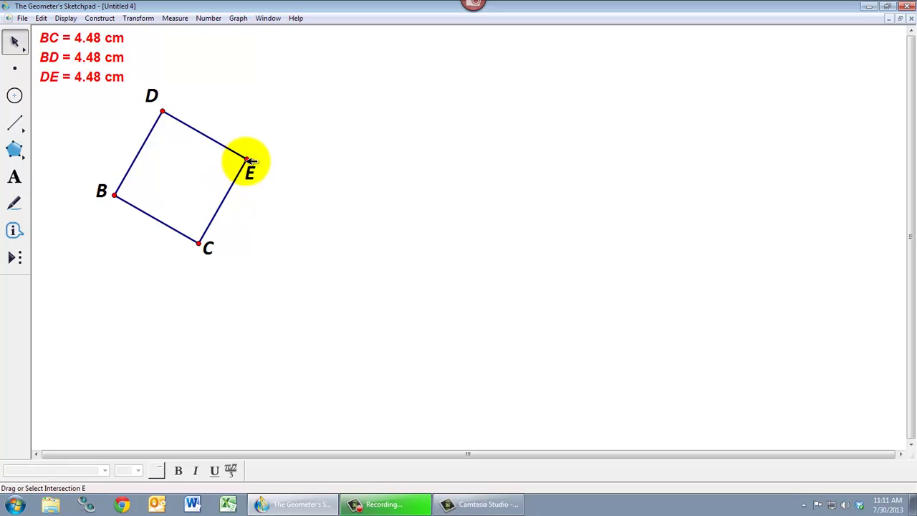
left_click(246, 159)
left_click(201, 246)
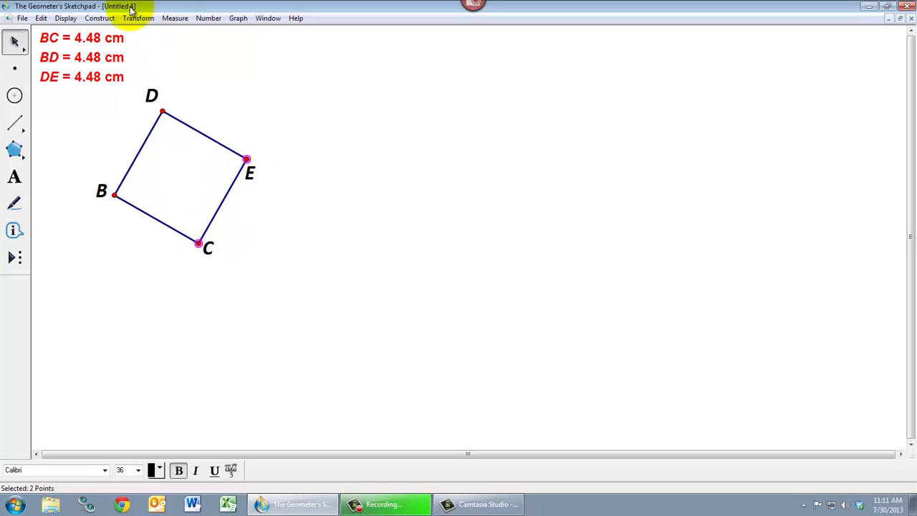
left_click(176, 19)
left_click(183, 45)
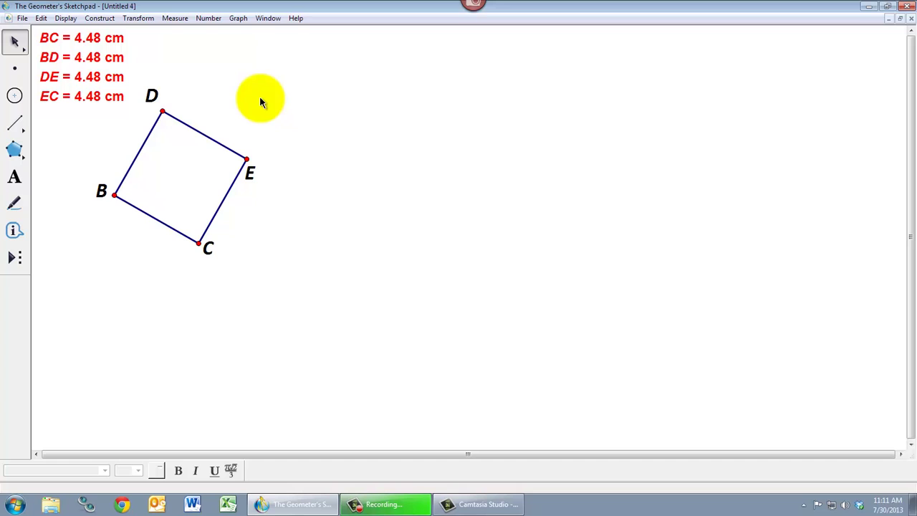
Measure angles DBC and BCE of the square, each 90.00°.
left_click(163, 111)
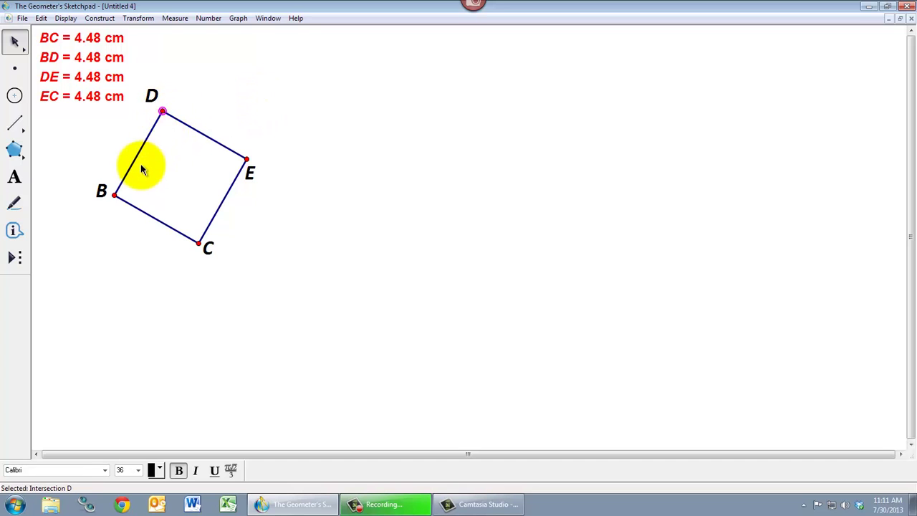
left_click(114, 194)
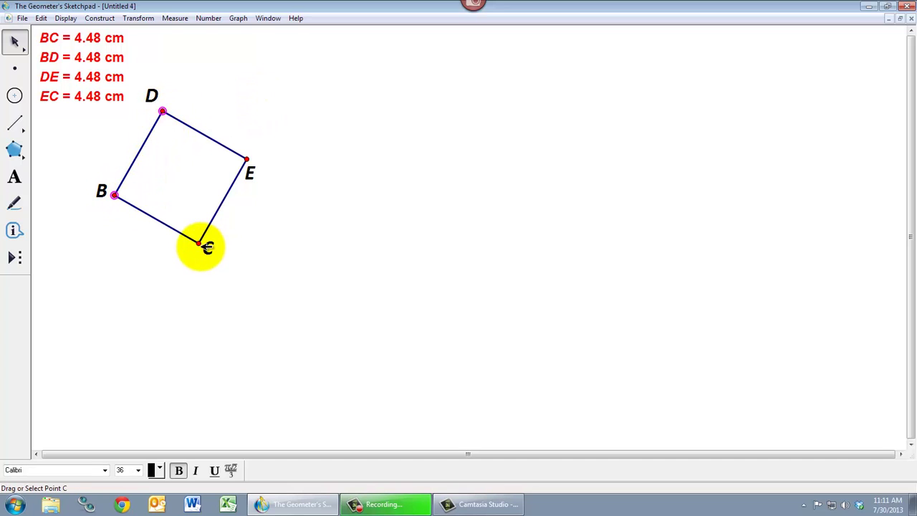
left_click(199, 244, "shift")
left_click(163, 21)
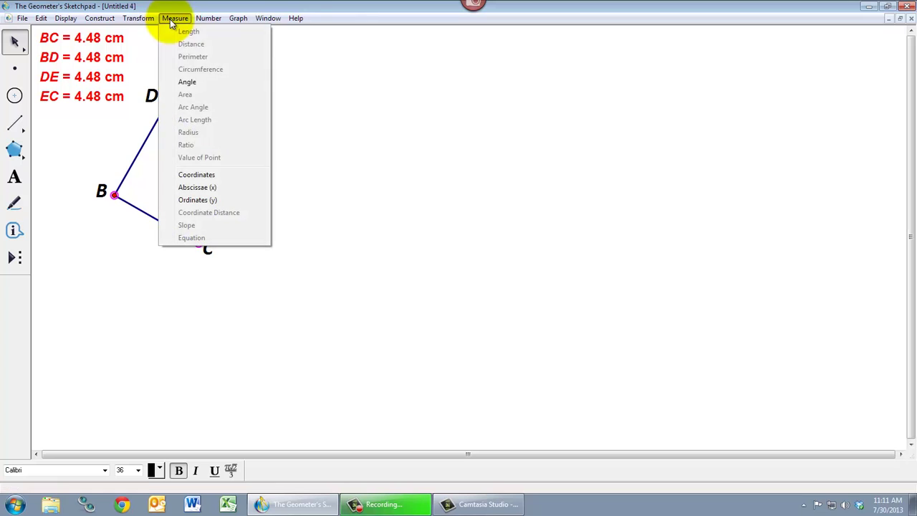
left_click(197, 81)
left_click(173, 177)
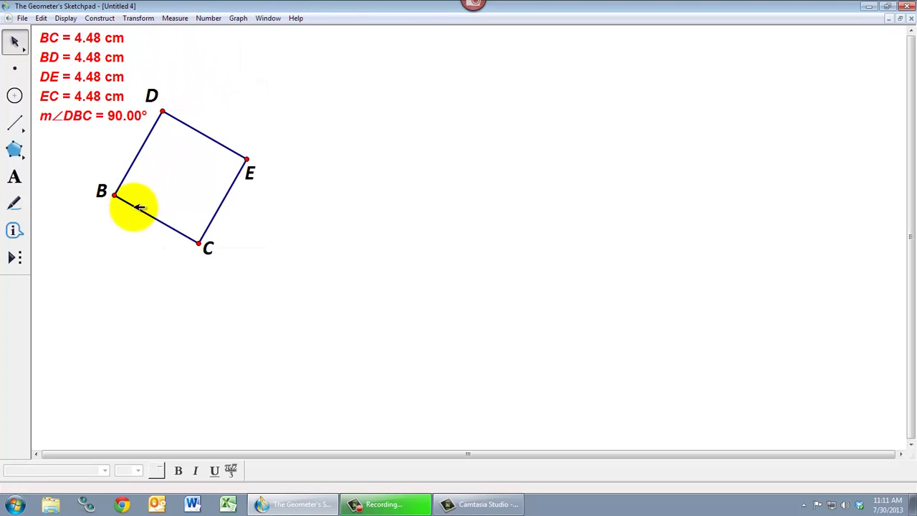
left_click(115, 194)
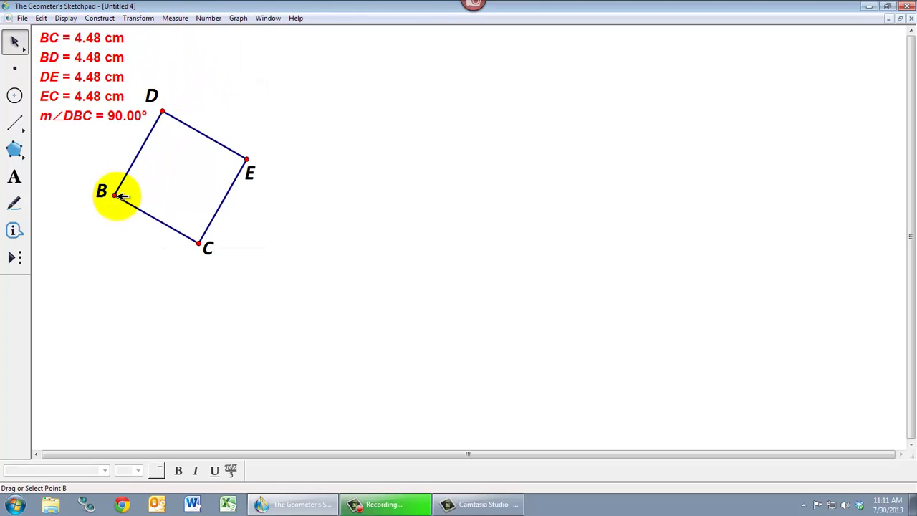
left_click(199, 244, "shift")
left_click(246, 160, "shift")
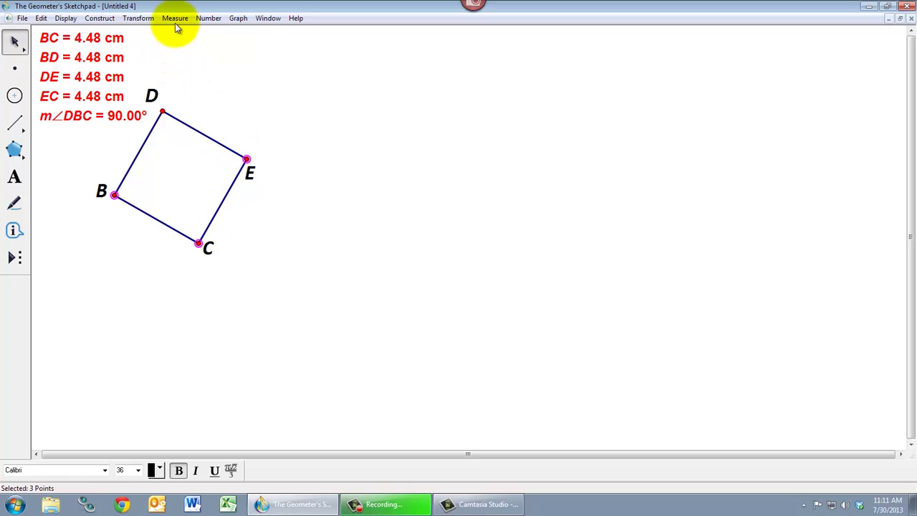
left_click(175, 19)
left_click(188, 82)
left_click(215, 229)
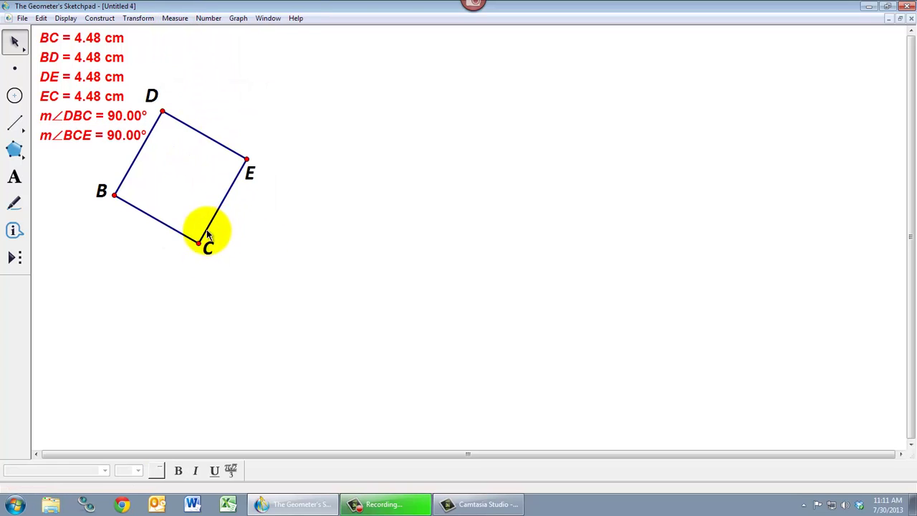
Measure angles CED and EDB, completing four 90.00° corner angles.
left_click(198, 244)
left_click(247, 159, "shift")
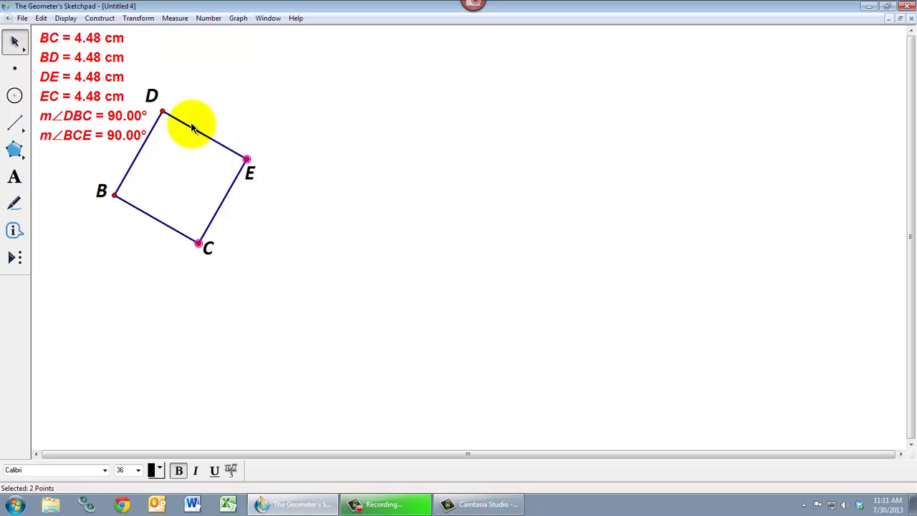
left_click(163, 113, "shift")
left_click(174, 19)
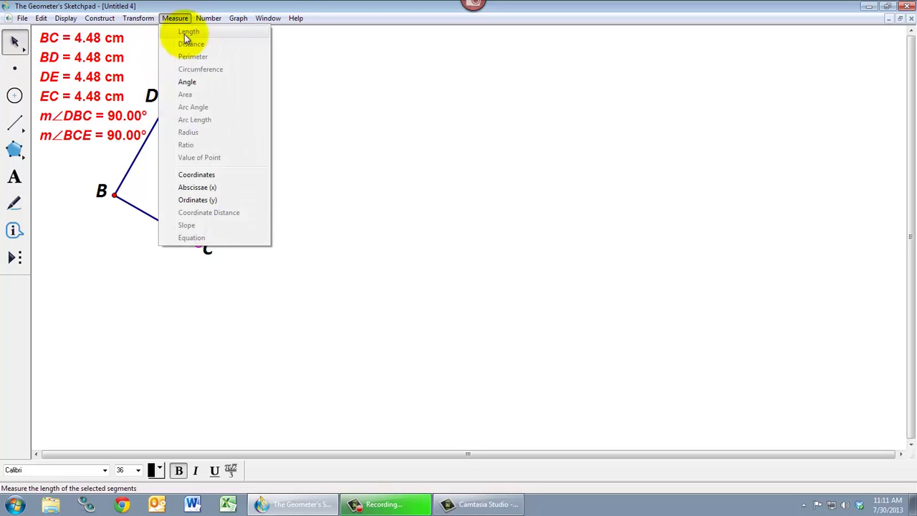
left_click(190, 82)
left_click(209, 175)
left_click(246, 159)
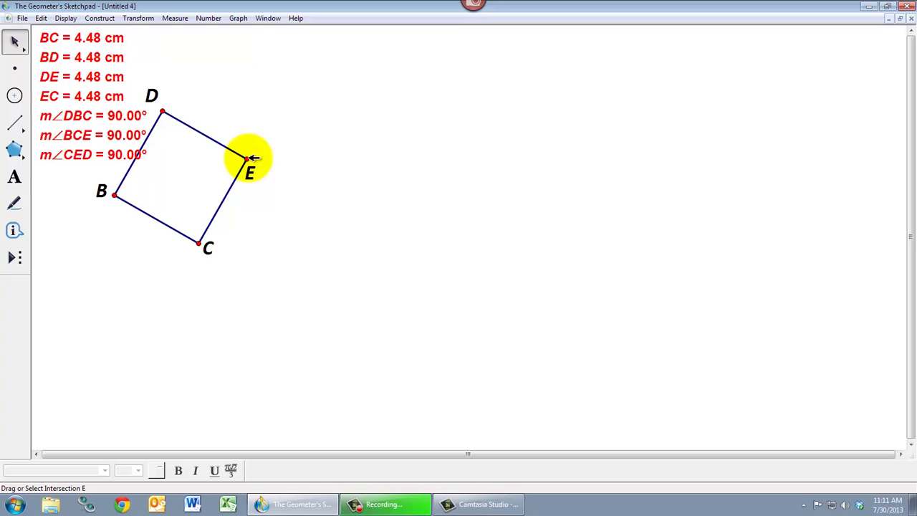
left_click(163, 112, "shift")
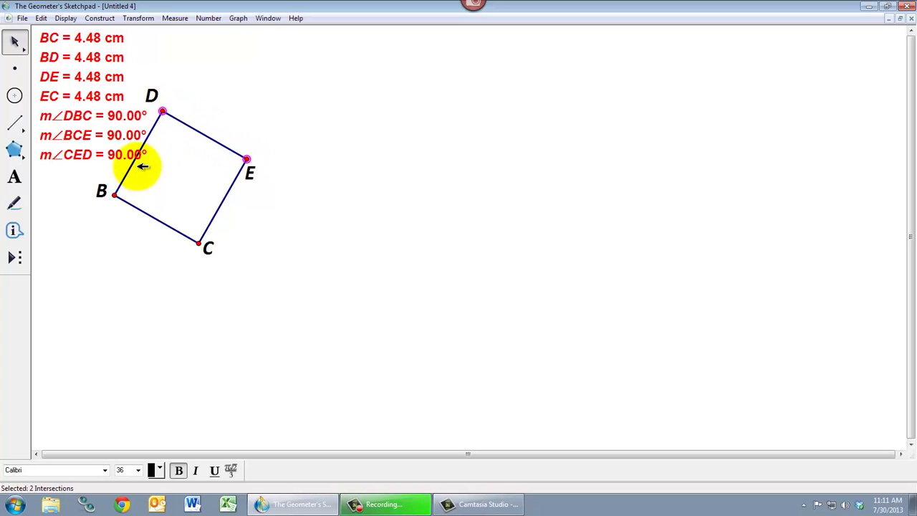
left_click(115, 196, "shift")
left_click(175, 19)
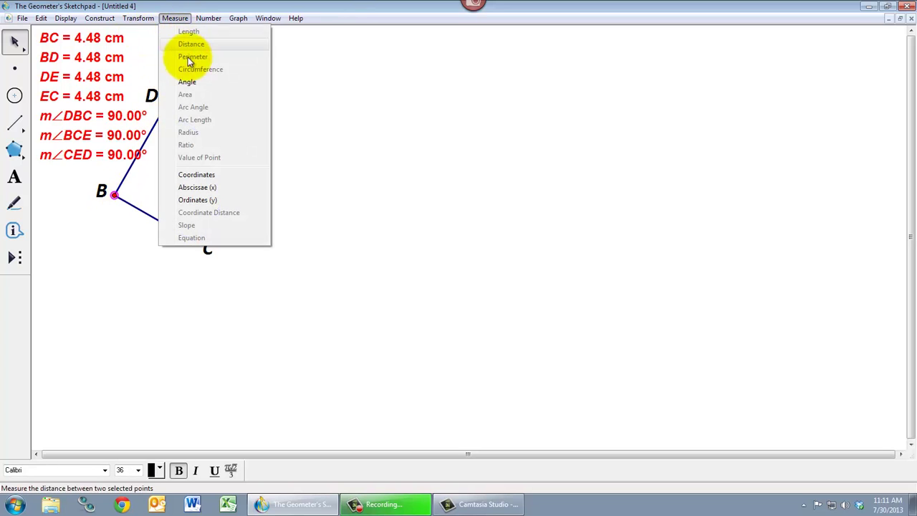
left_click(200, 82)
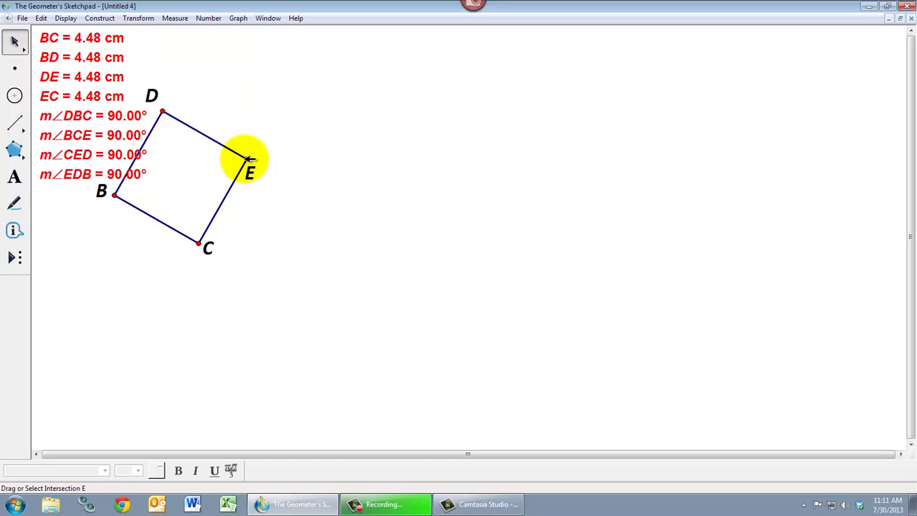
Move the square to the right and select the side-length and angle measurements.
left_click_drag(247, 159, 352, 153)
left_click(287, 174)
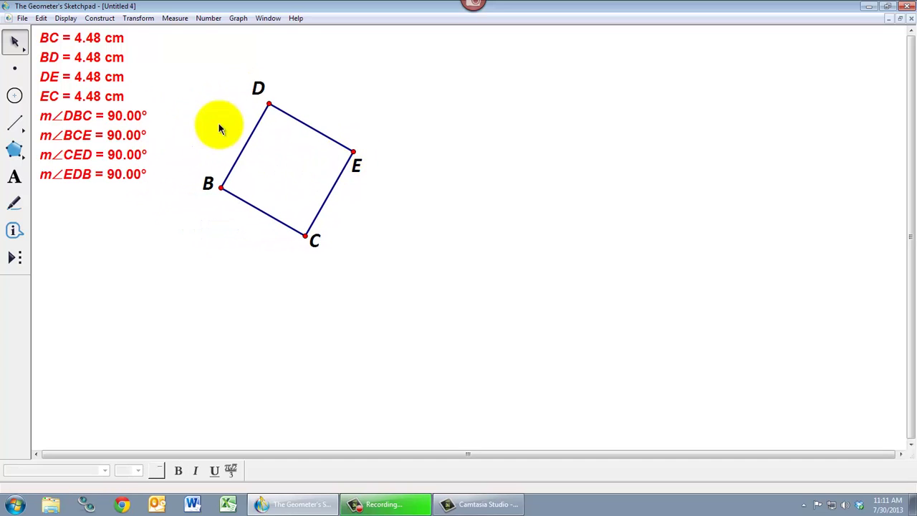
left_click_drag(142, 41, 92, 94)
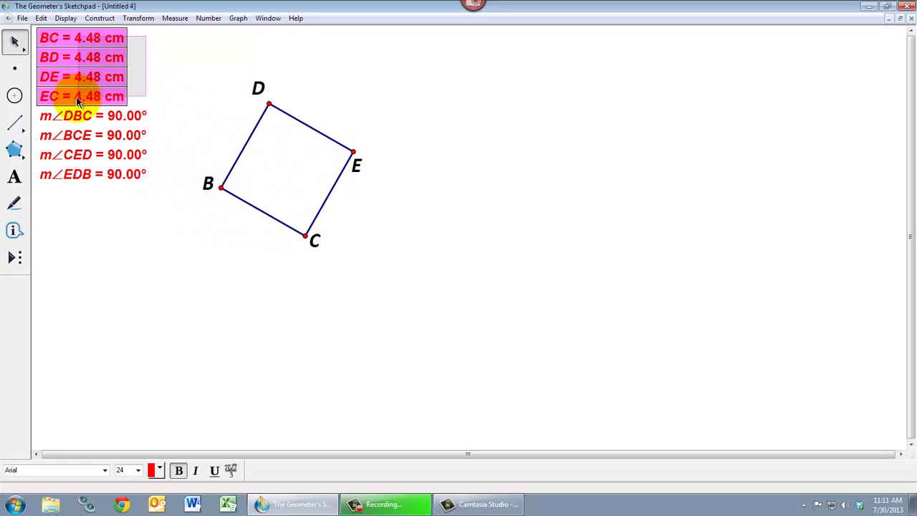
left_click(178, 80)
left_click_drag(167, 112, 86, 180)
left_click(134, 230)
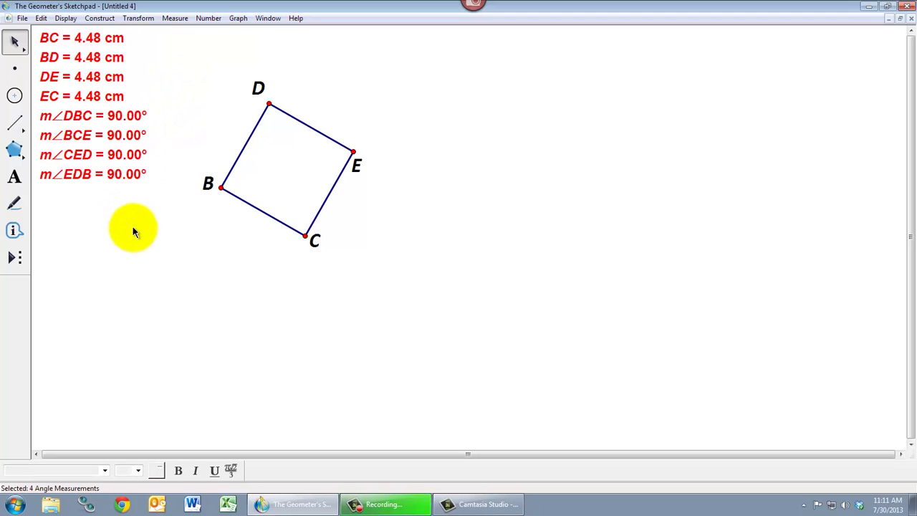
Drag corner B to resize the square to 4.83 cm sides and move label E aside.
left_click_drag(227, 188, 207, 216)
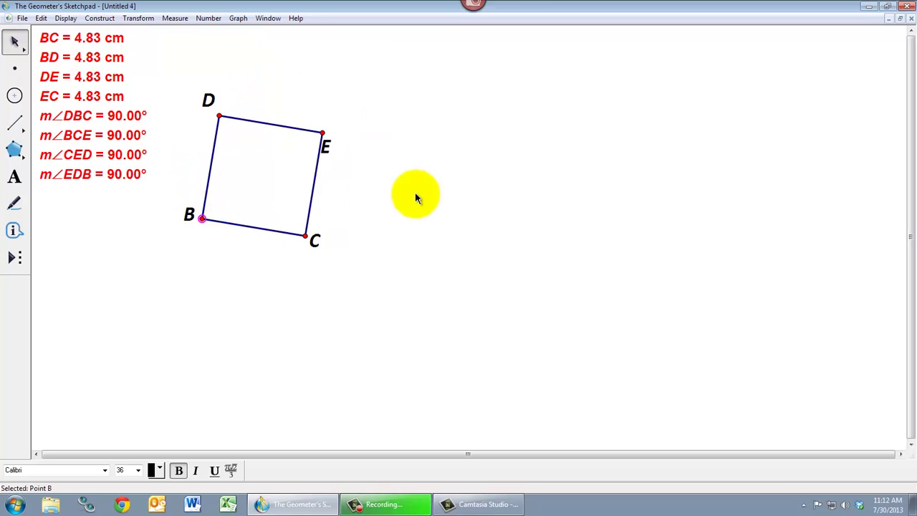
left_click(415, 192)
left_click_drag(326, 151, 387, 147)
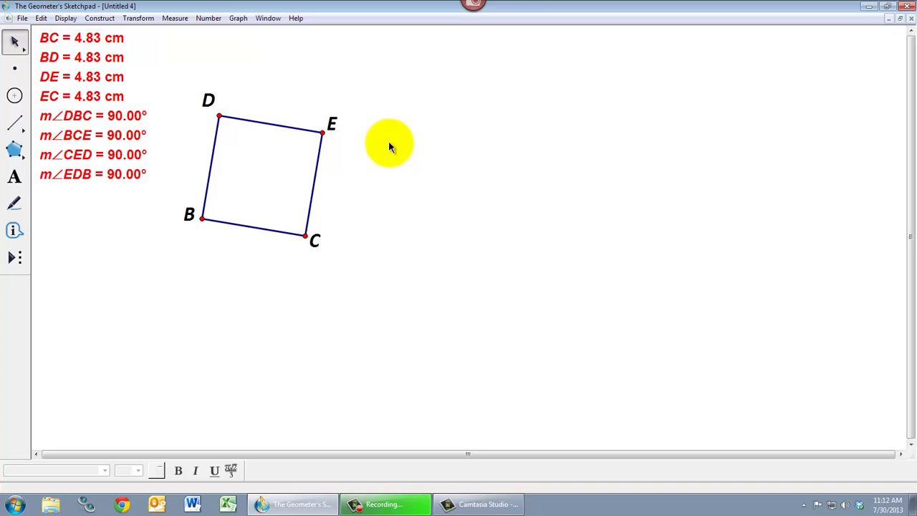
Add equal-length tick marks on sides BC, BD, DE and EC.
left_click(15, 202)
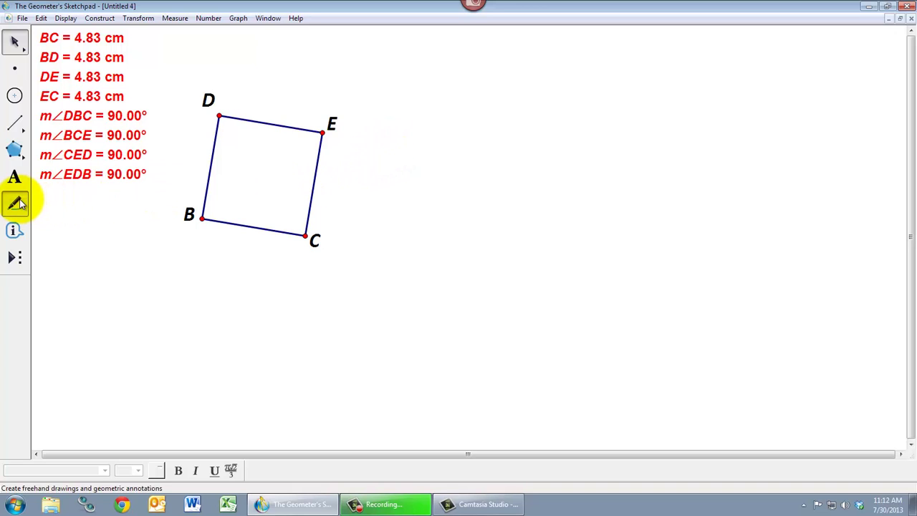
left_click_drag(257, 227, 260, 233)
left_click_drag(226, 173, 213, 163)
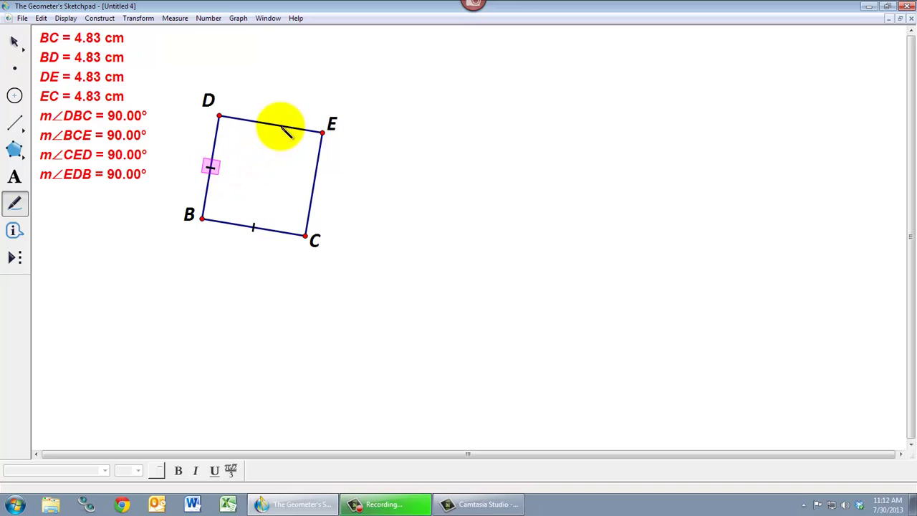
left_click_drag(271, 125, 268, 121)
left_click_drag(317, 183, 314, 187)
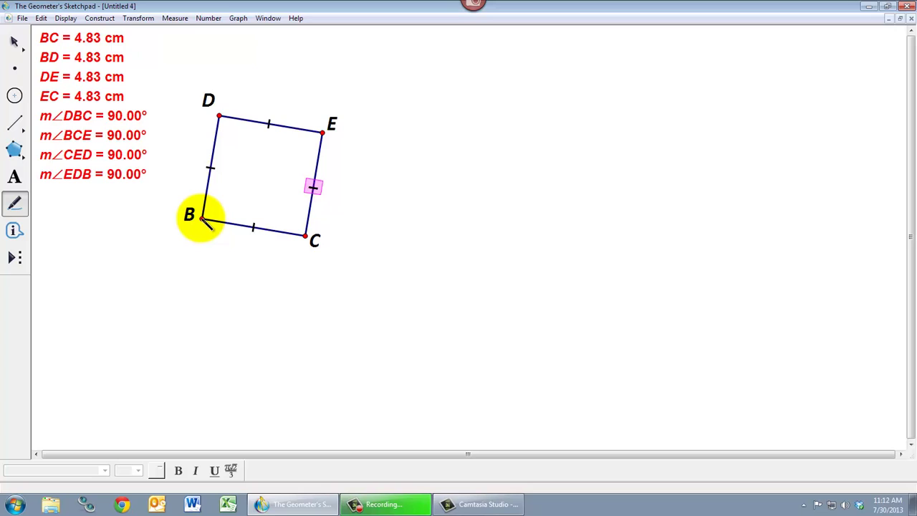
Add right-angle marks at corners B, D, E and C, then drag C to resize to 4.49 cm.
left_click_drag(206, 221, 214, 209)
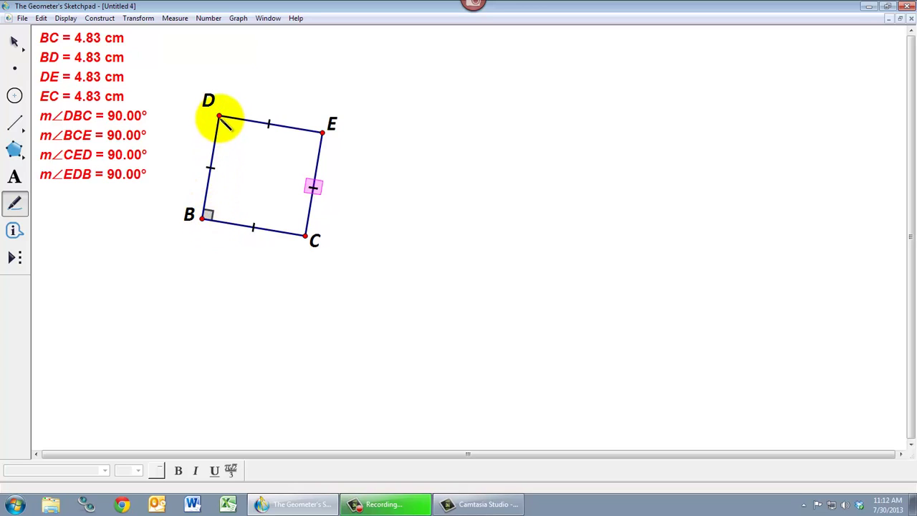
left_click_drag(221, 122, 233, 123)
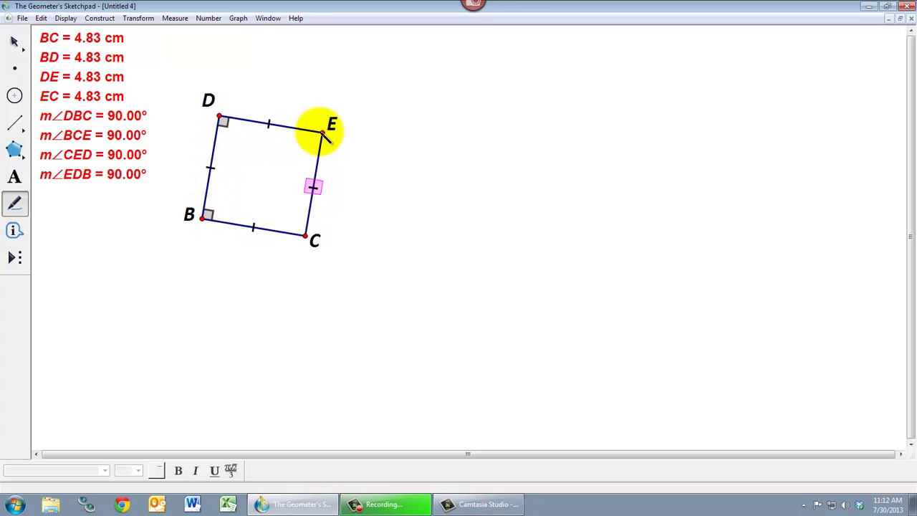
left_click_drag(323, 134, 317, 139)
left_click_drag(307, 235, 289, 213)
left_click(14, 41)
key("Escape")
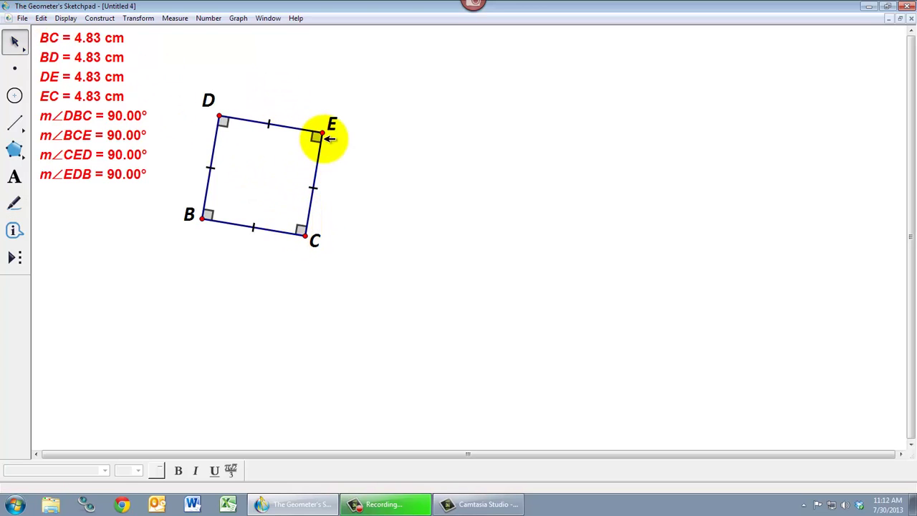
mouse_move(313, 239)
left_mouse_down()
mouse_move(336, 240)
mouse_move(273, 294)
mouse_move(199, 302)
mouse_move(367, 312)
mouse_move(297, 237)
left_mouse_up()
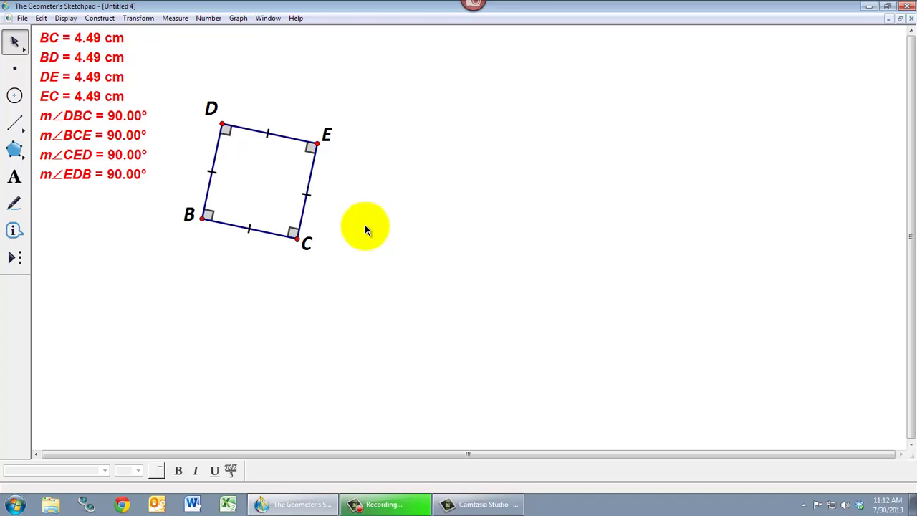
Open the Sketchpad Reference Center's Menus help page from the Help menu.
left_click(101, 18)
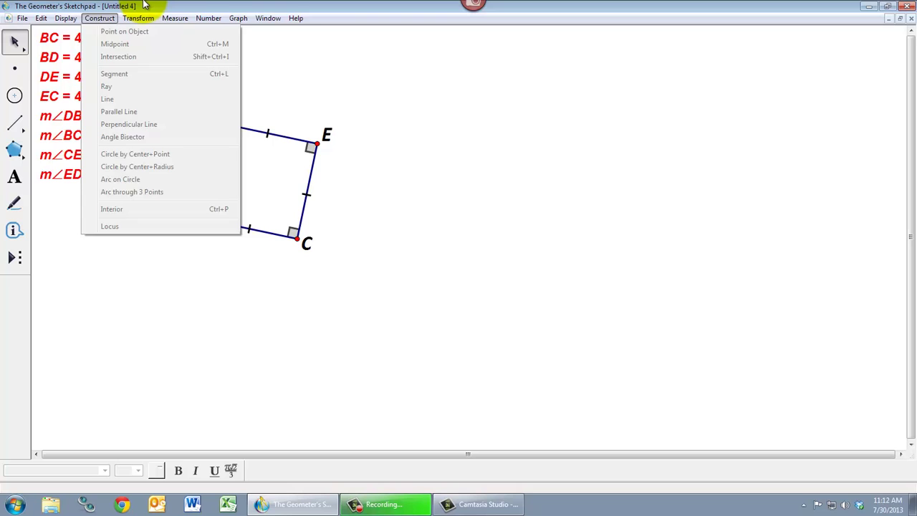
left_click(144, 8)
left_click(298, 18)
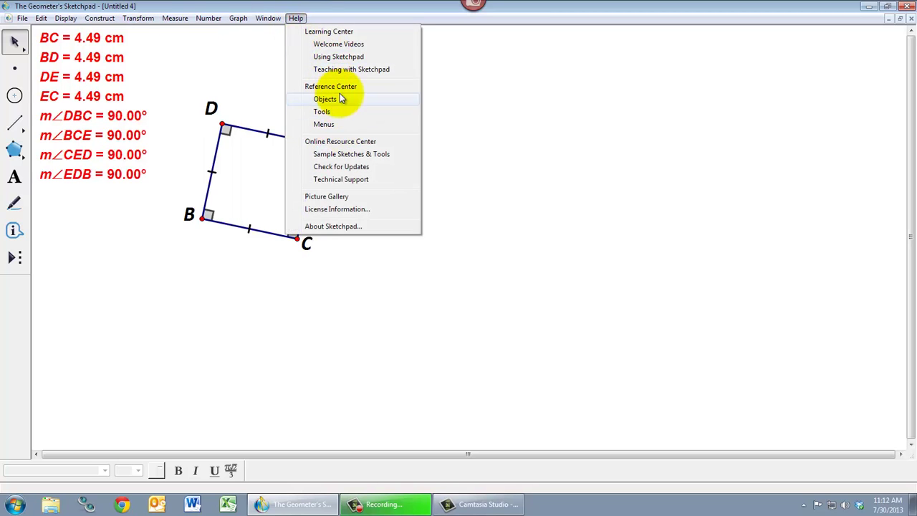
left_click(335, 125)
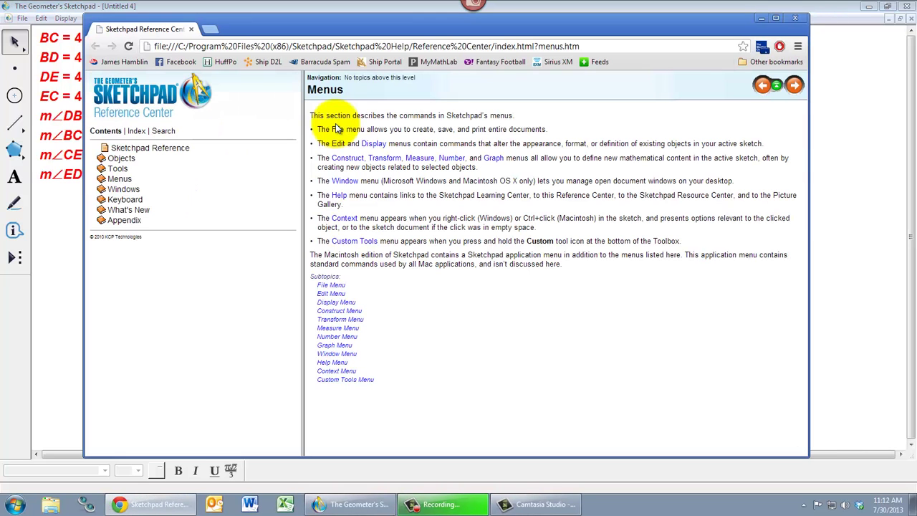
Open the Construct Menu page and scroll through its Command/Prerequisites table.
left_click(334, 312)
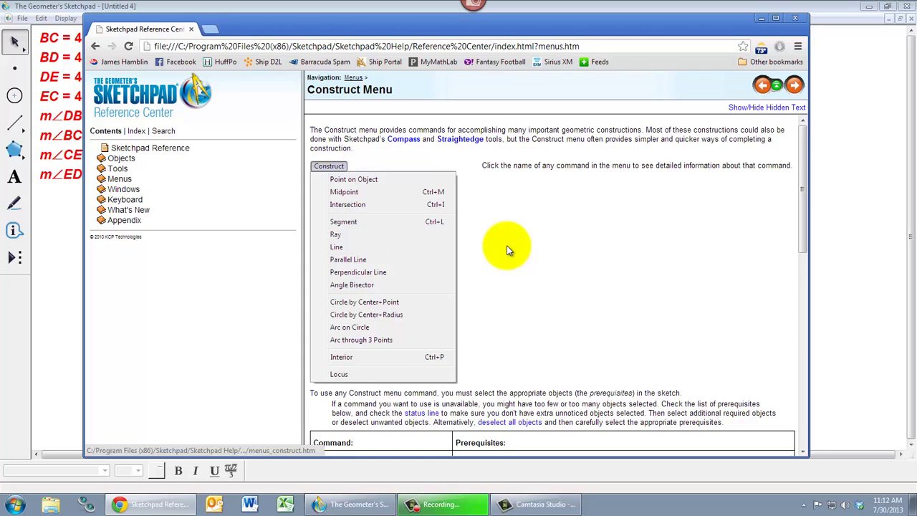
scroll(524, 239, "down", 3)
scroll(522, 245, "down", 2)
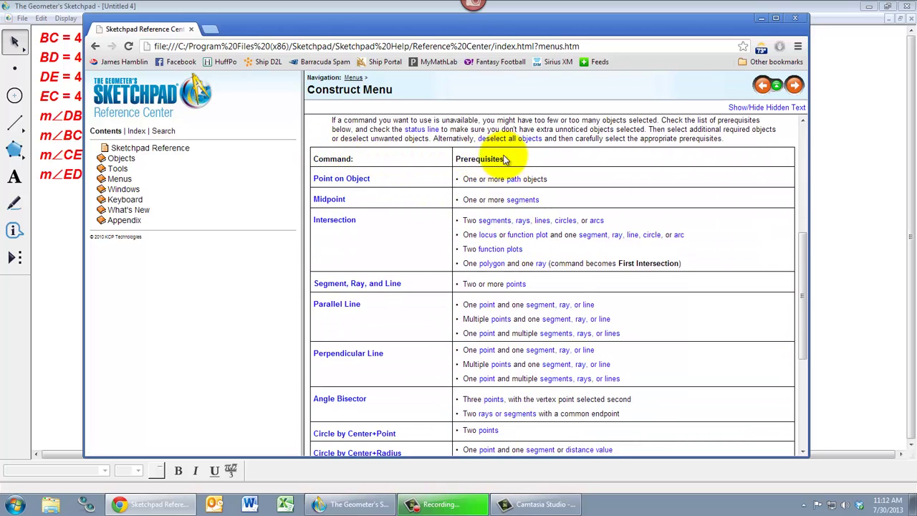
scroll(419, 211, "down", 1)
scroll(419, 213, "down", 1)
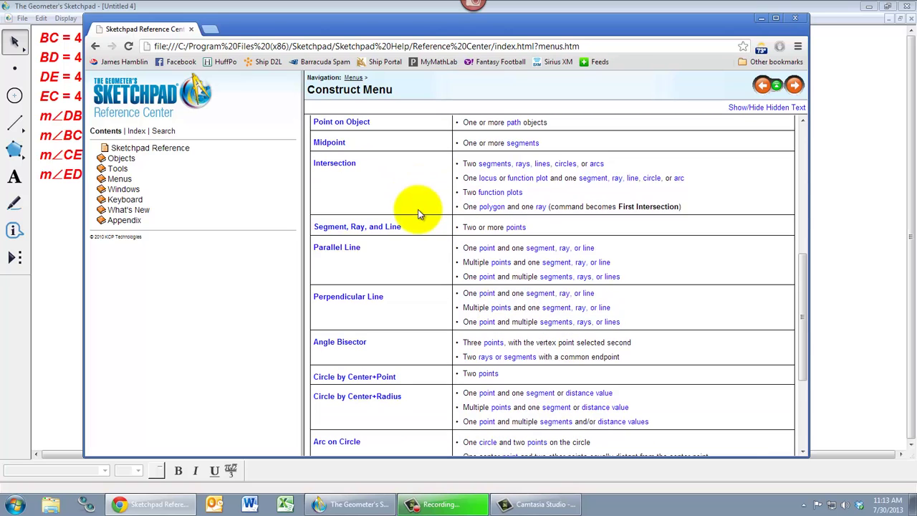
scroll(389, 253, "down", 3)
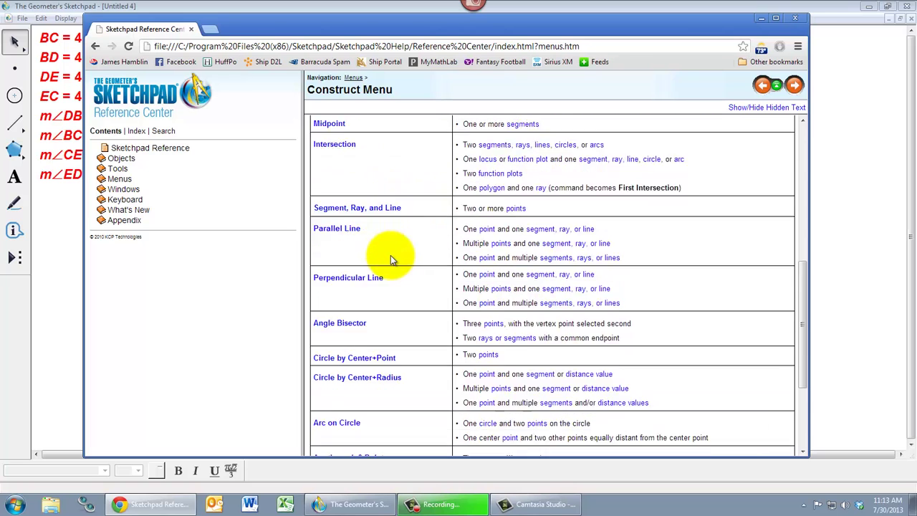
scroll(412, 262, "down", 2)
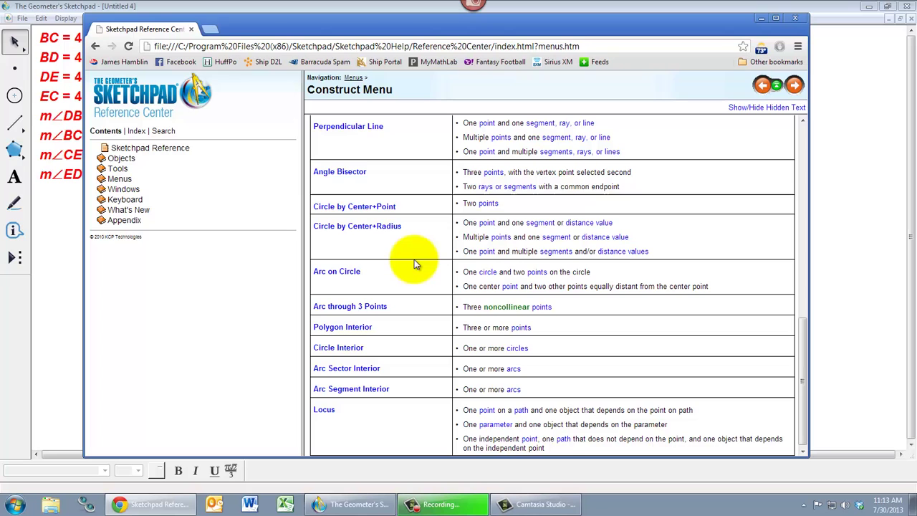
scroll(414, 264, "up", 6)
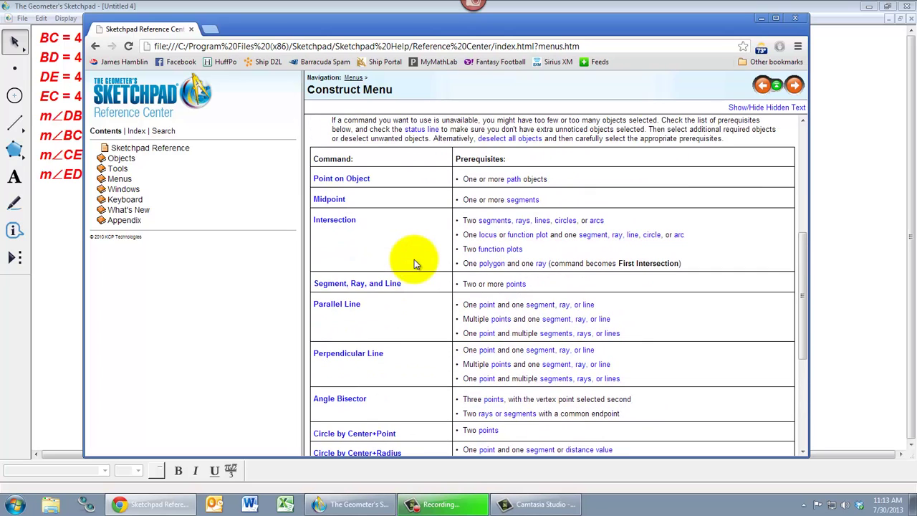